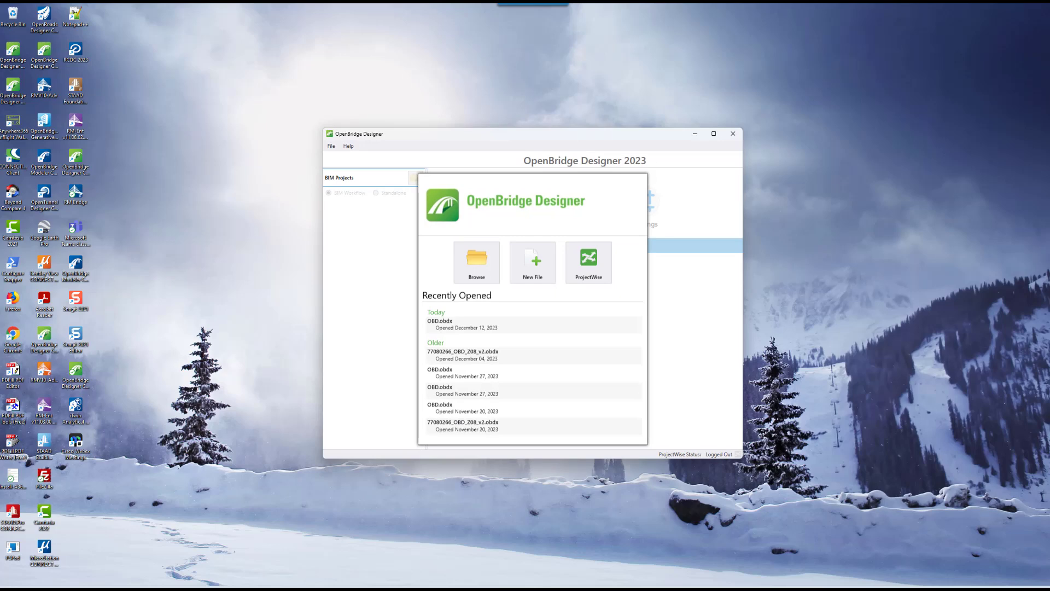
# Save a new project file as OBD.obdx in the OBD folder and add a standalone file group
pyautogui.click(381, 399)
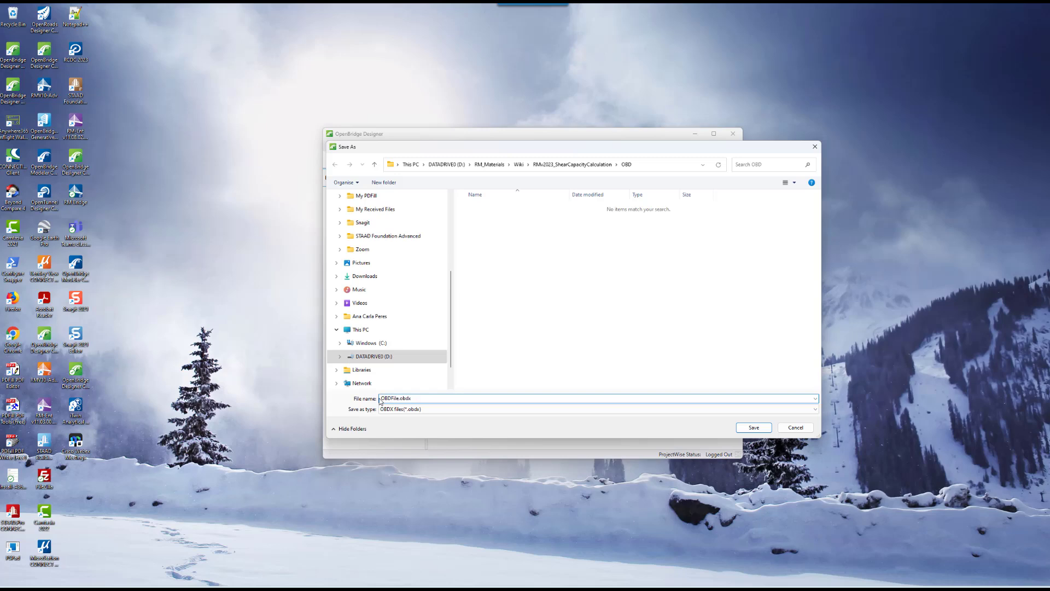
pyautogui.click(749, 428)
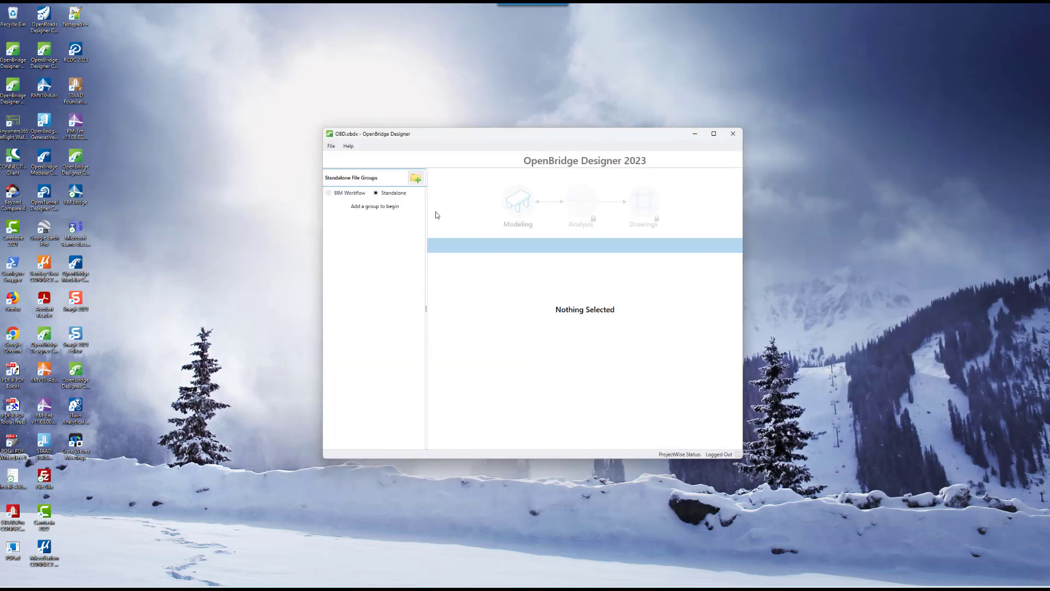
pyautogui.click(415, 178)
# Switch to OpenBridge Modeler from the new group and open PrecastConcreteGirders.dgn from the OBD folder
pyautogui.click(537, 306)
pyautogui.click(586, 292)
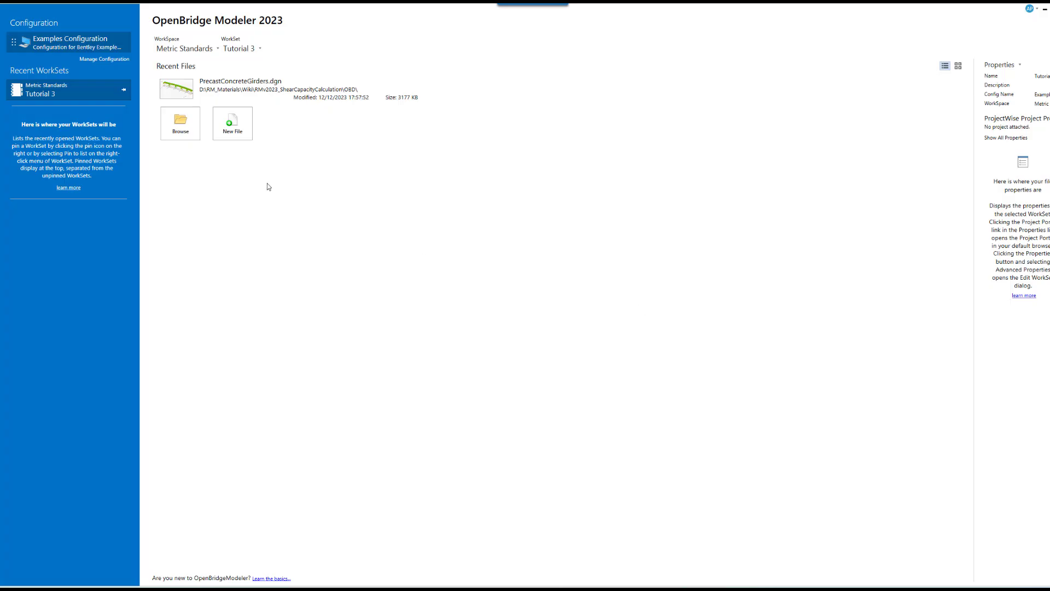
pyautogui.click(180, 123)
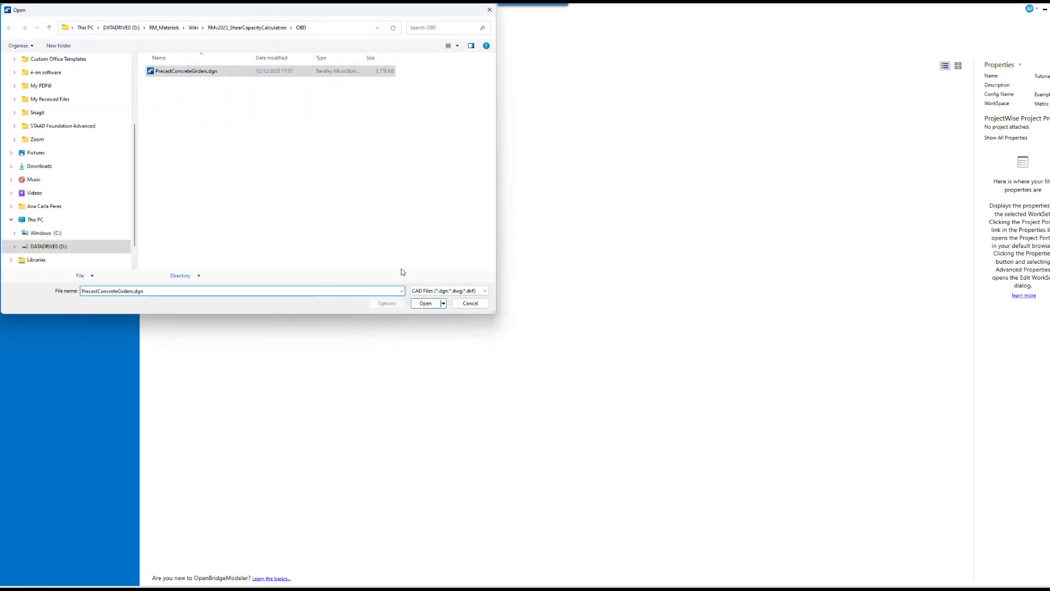
pyautogui.click(426, 304)
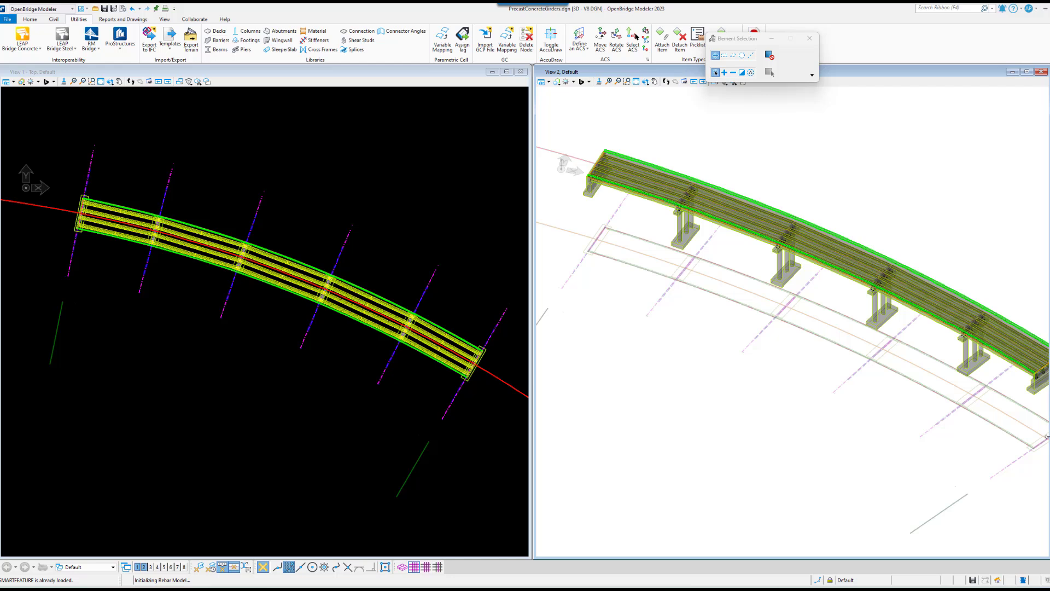
# Transfer the bridge model to RM Bridge using the Eurocode standard and EN_Eurocode material group, and dismiss the product news
pyautogui.click(100, 52)
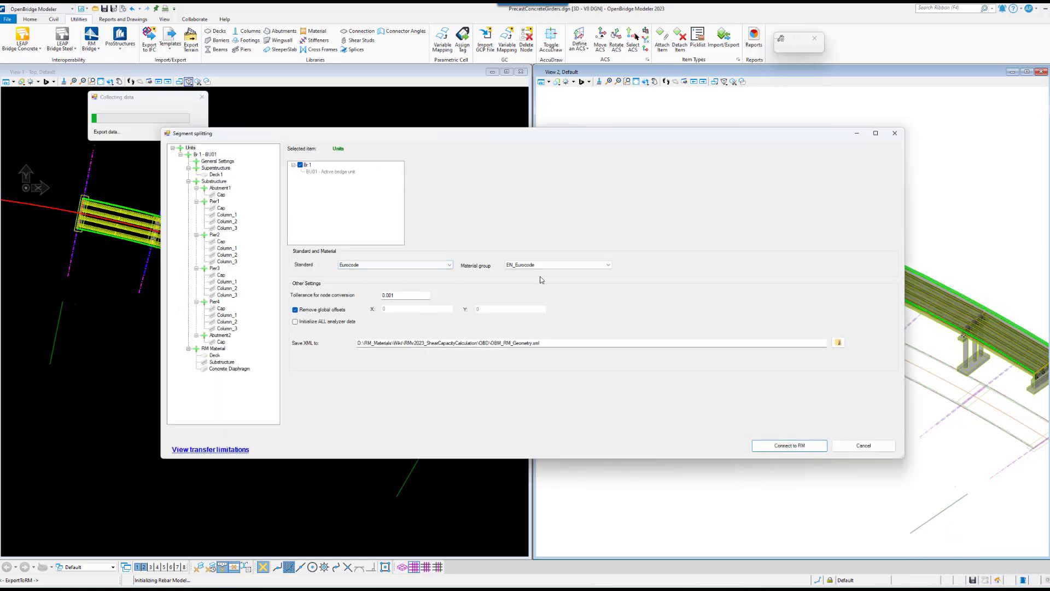
pyautogui.click(778, 447)
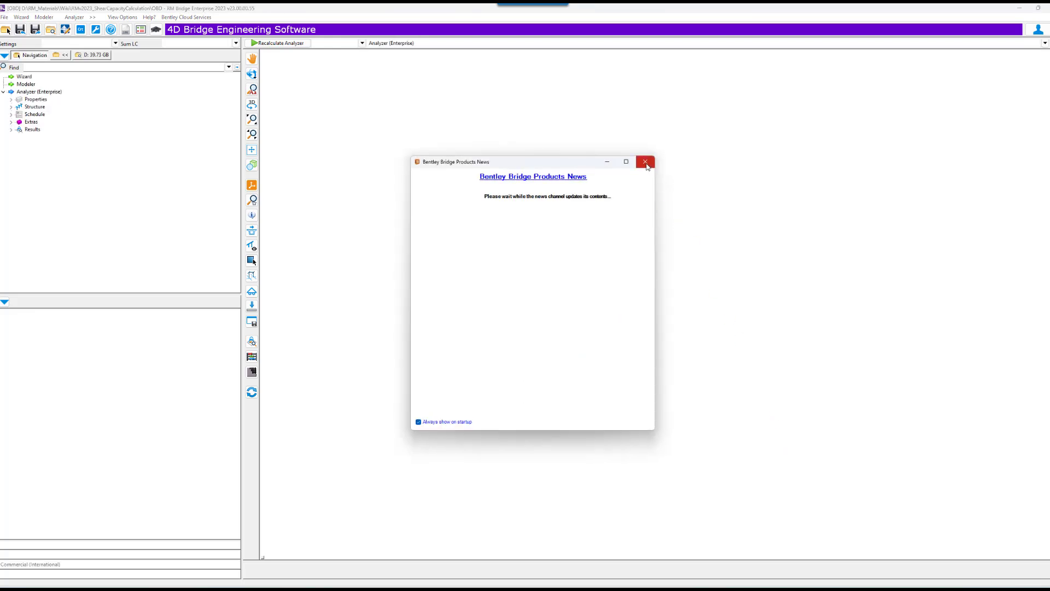
pyautogui.click(645, 164)
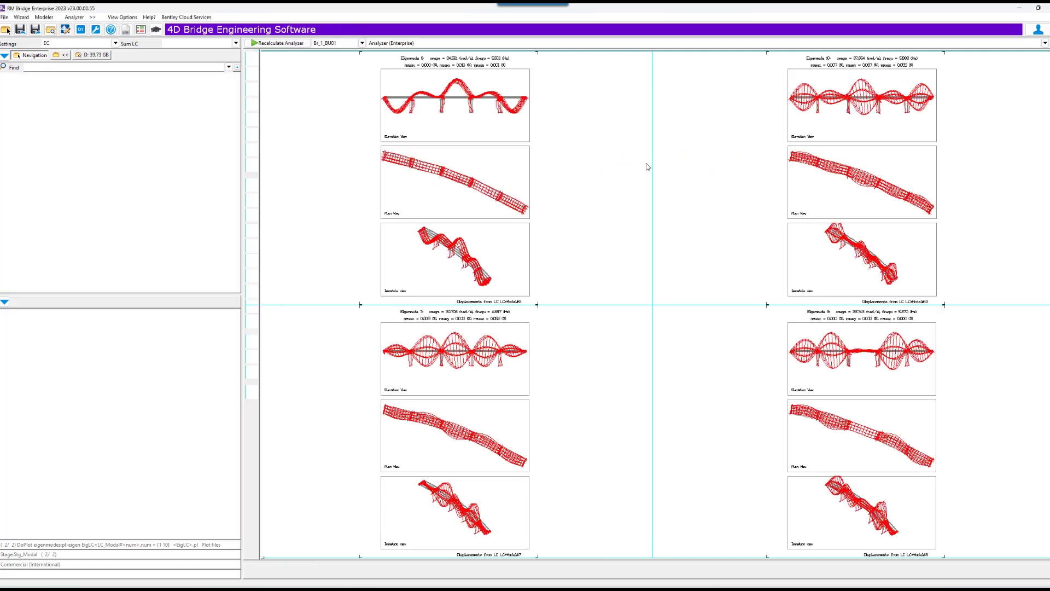
# Display the Mz beam force diagram for load case LC_SW on the whole bridge structure
pyautogui.moveTo(648, 167); pyautogui.dragTo(646, 354, button='middle')
pyautogui.click(257, 345)
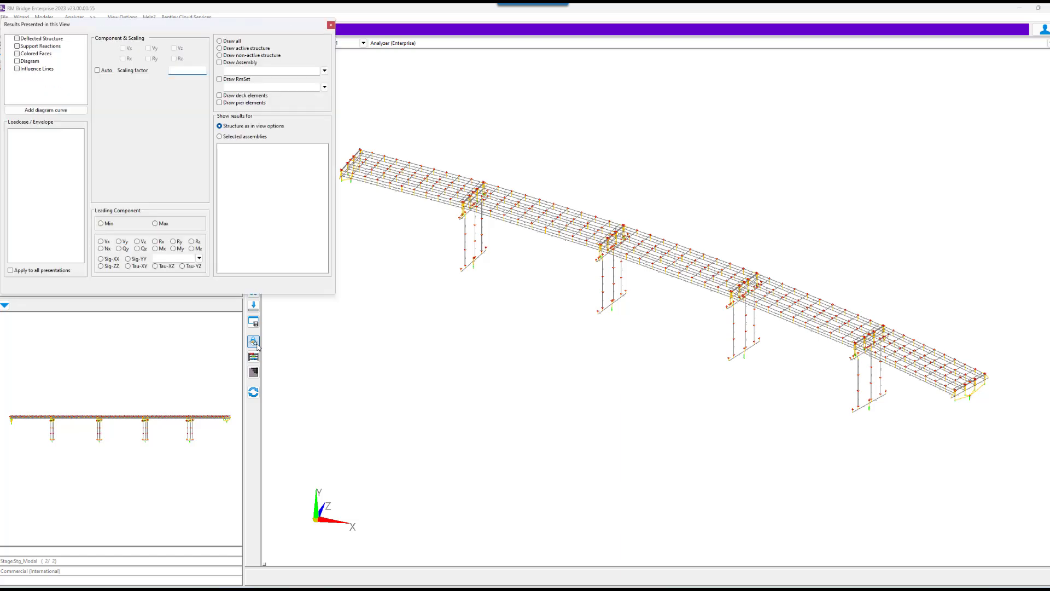
pyautogui.click(13, 133)
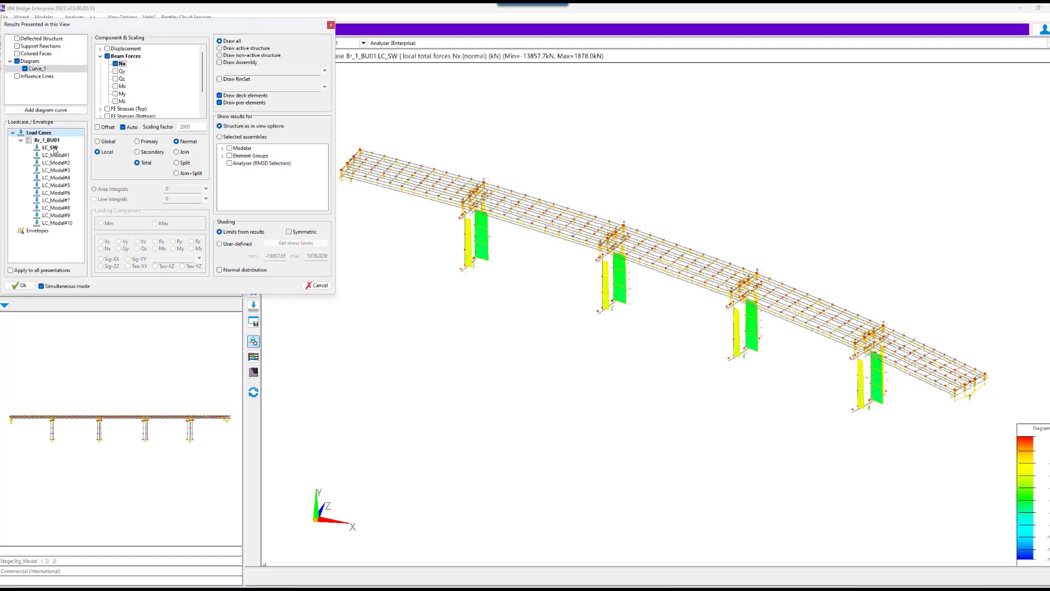
pyautogui.click(116, 102)
pyautogui.click(21, 285)
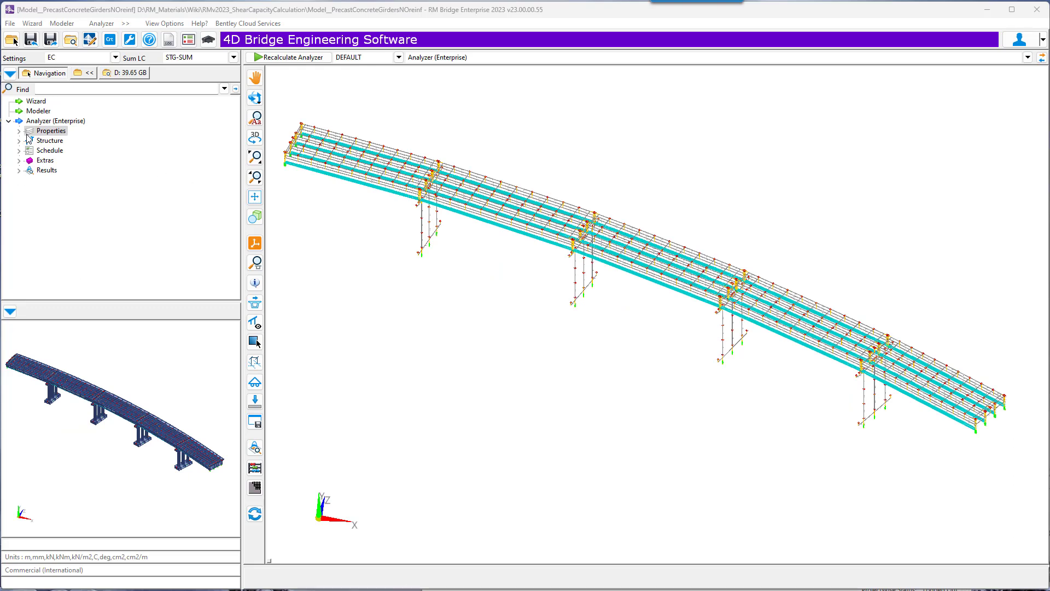
# Open the cross-section reference sets and compare the stress check points of parts 2 and 3 in Slab_w/_cons_1_1:001
pyautogui.click(20, 132)
pyautogui.click(69, 183)
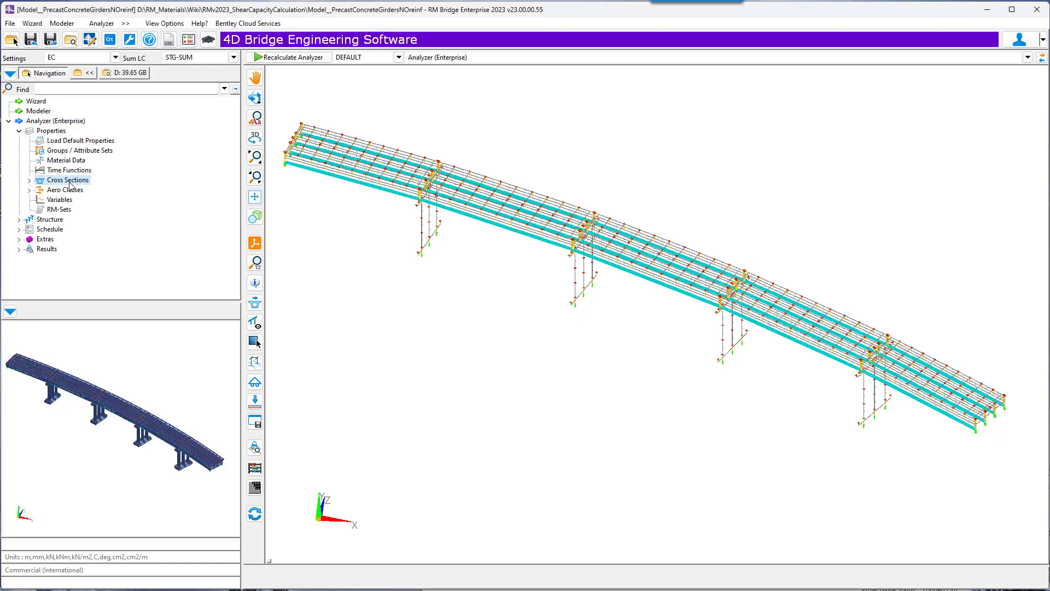
pyautogui.doubleClick(69, 182)
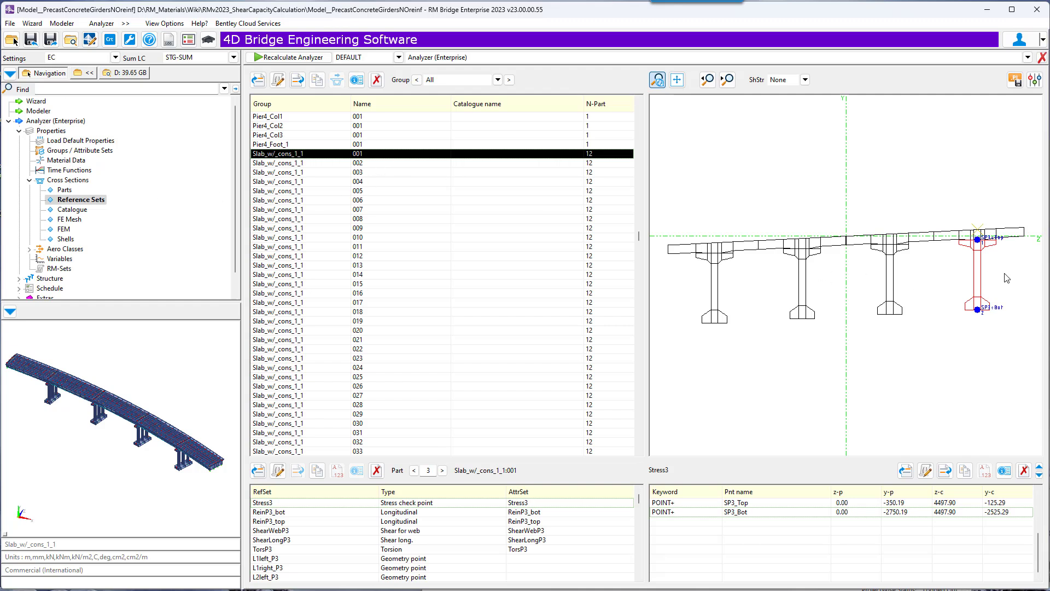
pyautogui.scroll(3, 1033, 282)
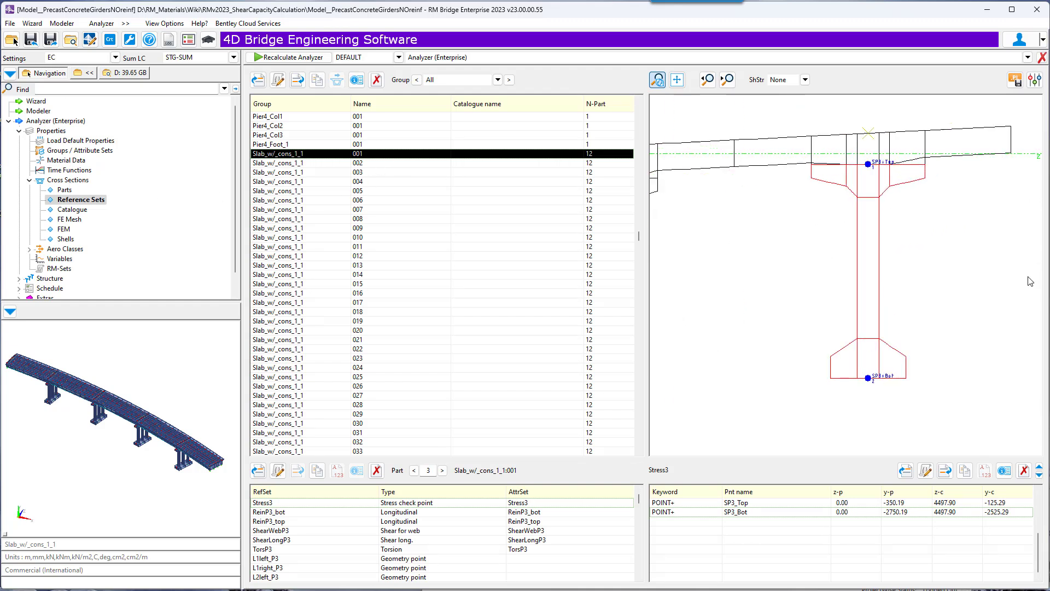
pyautogui.click(414, 471)
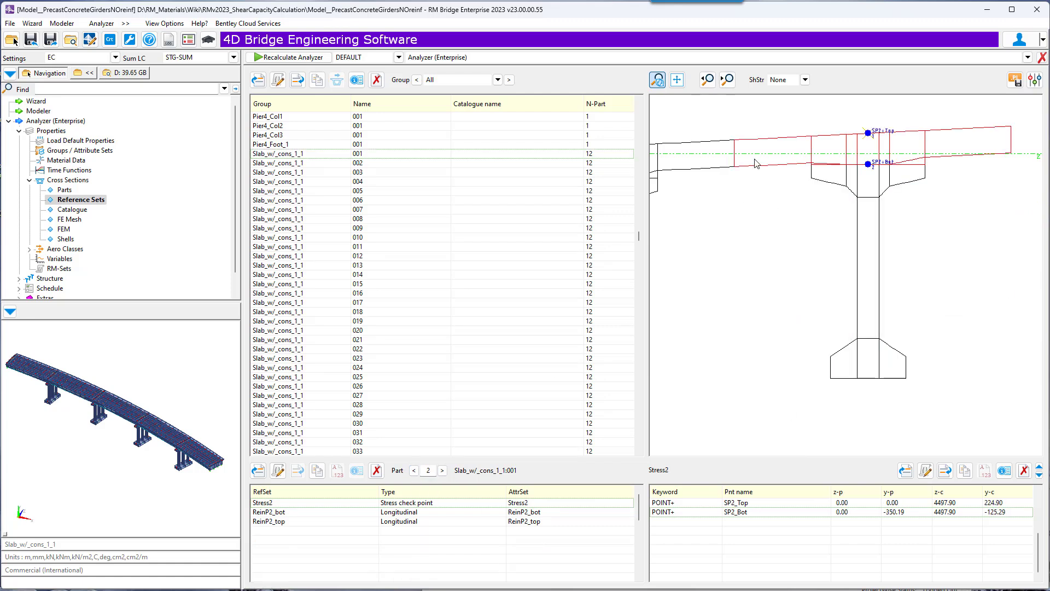
pyautogui.click(442, 471)
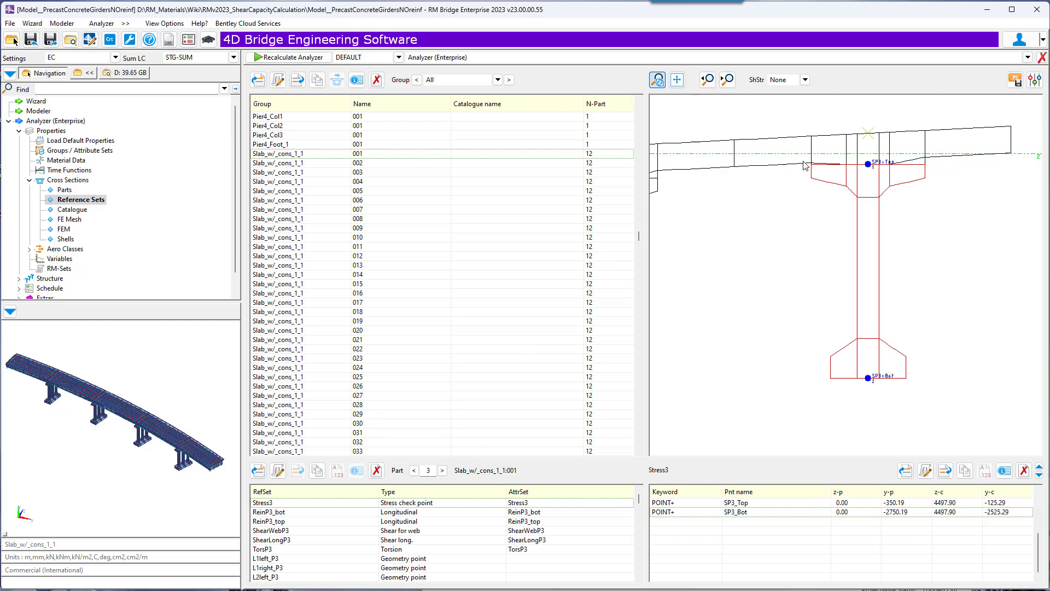
# Examine the ShearWebP3, ShearLongP3 and TorsP3 reference sets of part 3 and TorsCP4 of part 4, and close the cross-section view
pyautogui.click(288, 530)
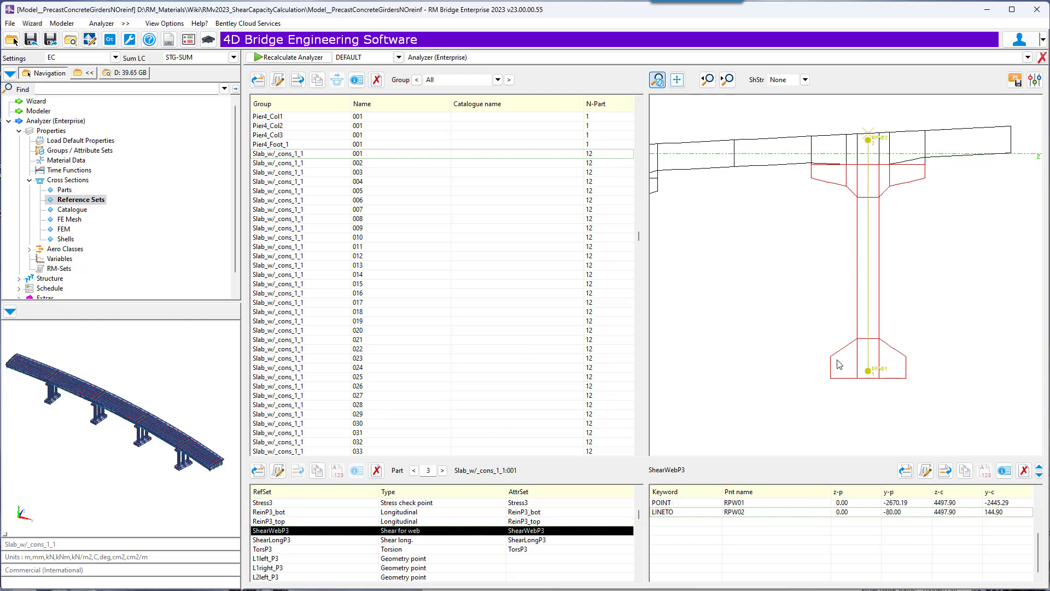
pyautogui.click(294, 541)
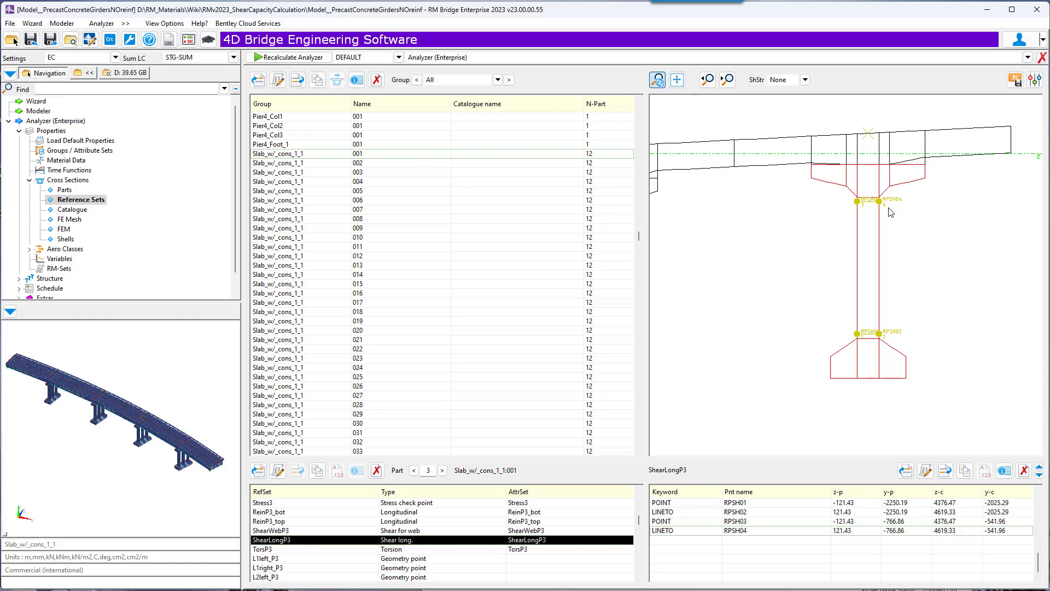
pyautogui.click(289, 550)
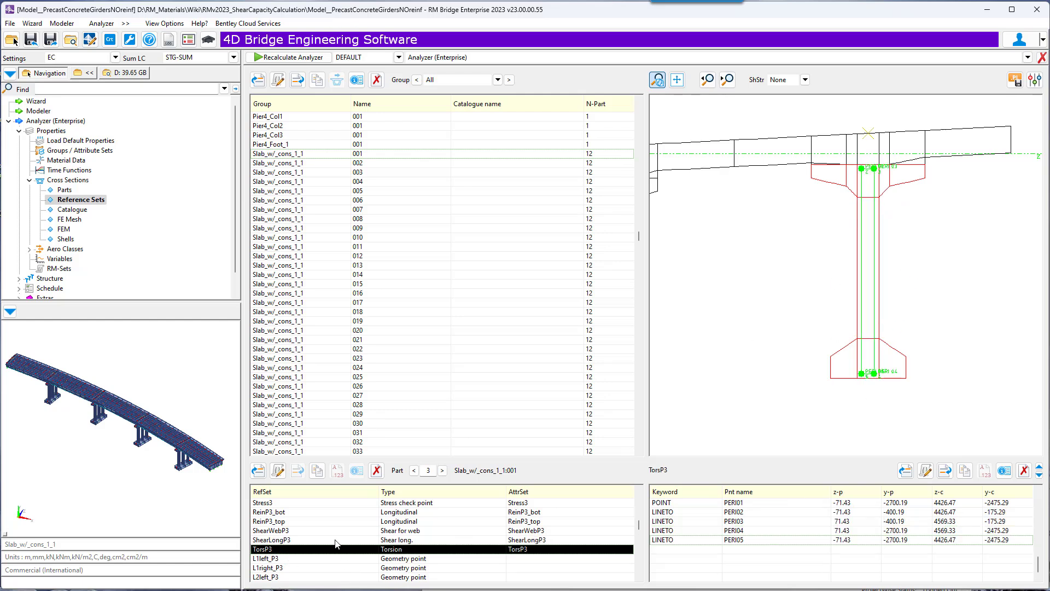
pyautogui.click(442, 471)
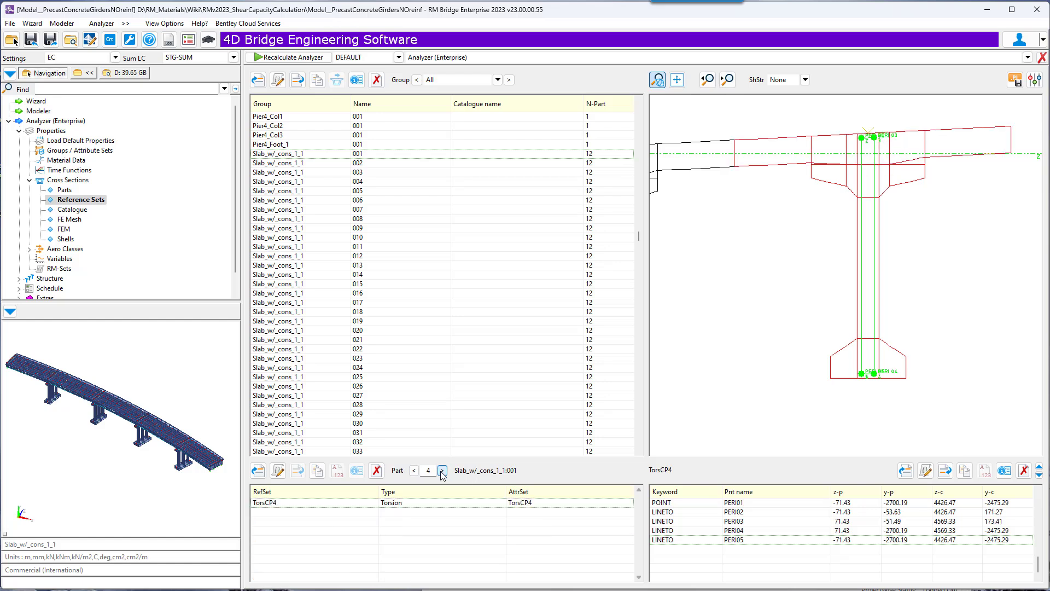
pyautogui.click(307, 503)
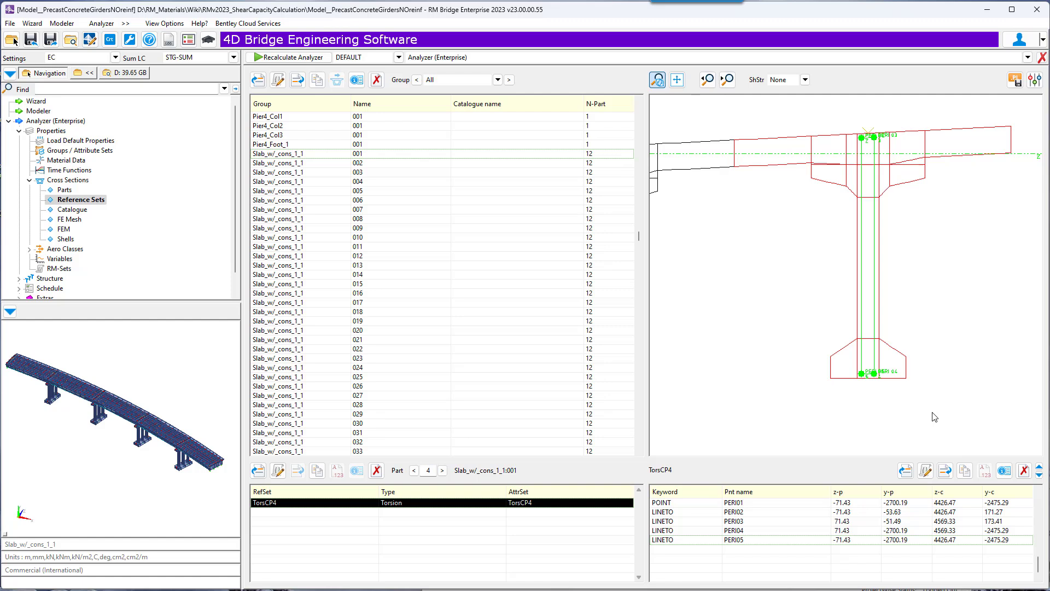
pyautogui.click(30, 181)
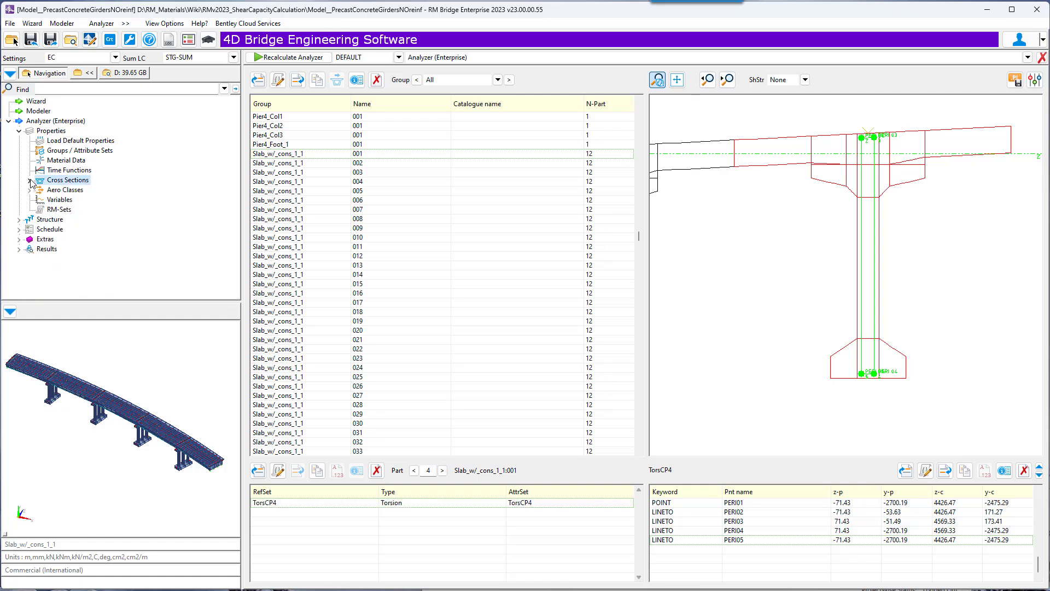
pyautogui.click(1042, 57)
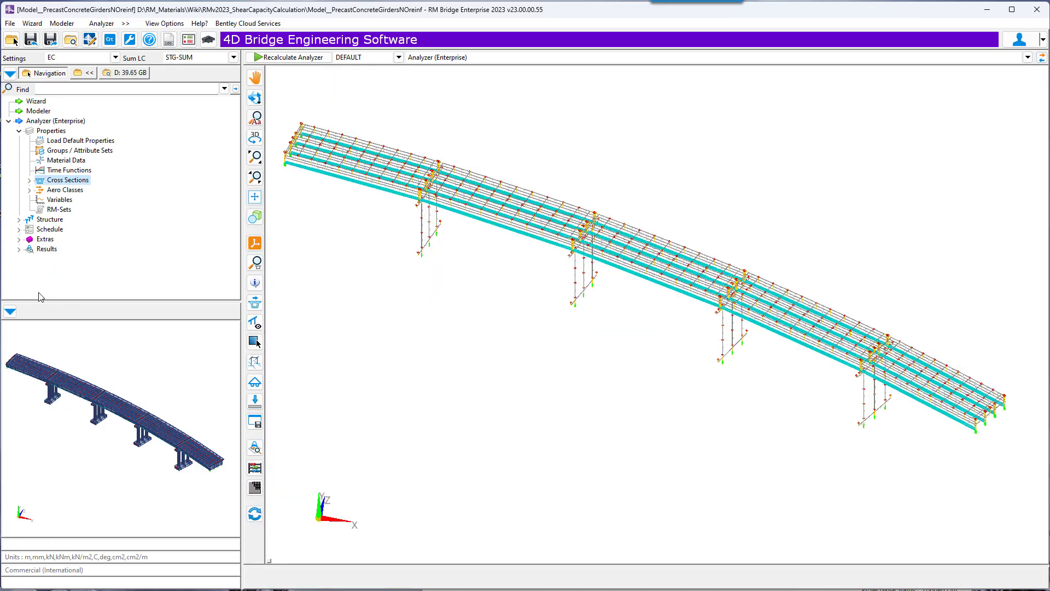
# Inspect the Shear-Ult stage's schedule actions and the input and output settings of its ShearSup action for ULS.sup
pyautogui.doubleClick(50, 229)
pyautogui.doubleClick(56, 249)
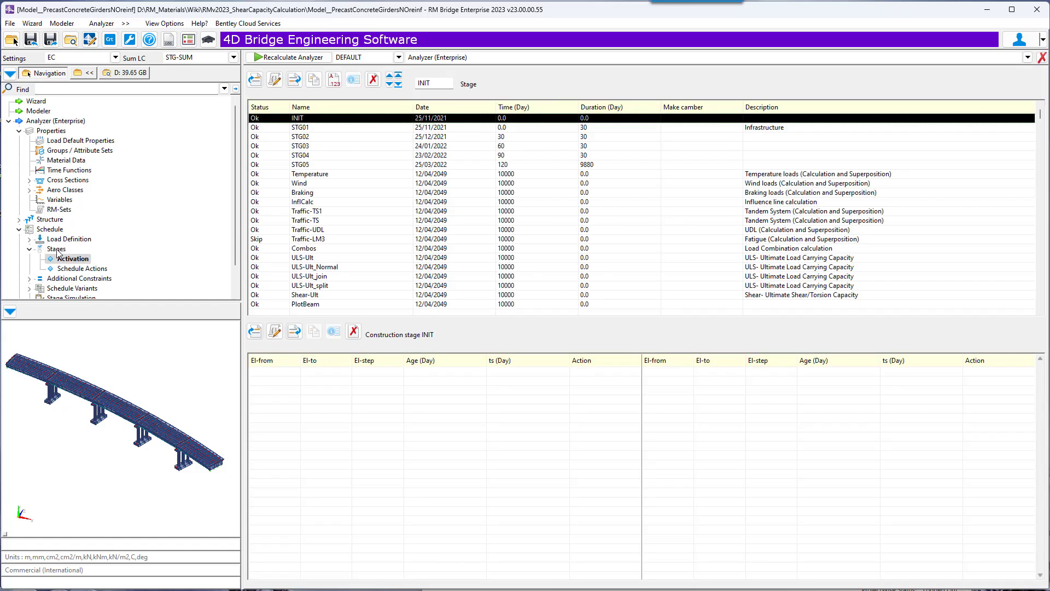
pyautogui.click(304, 296)
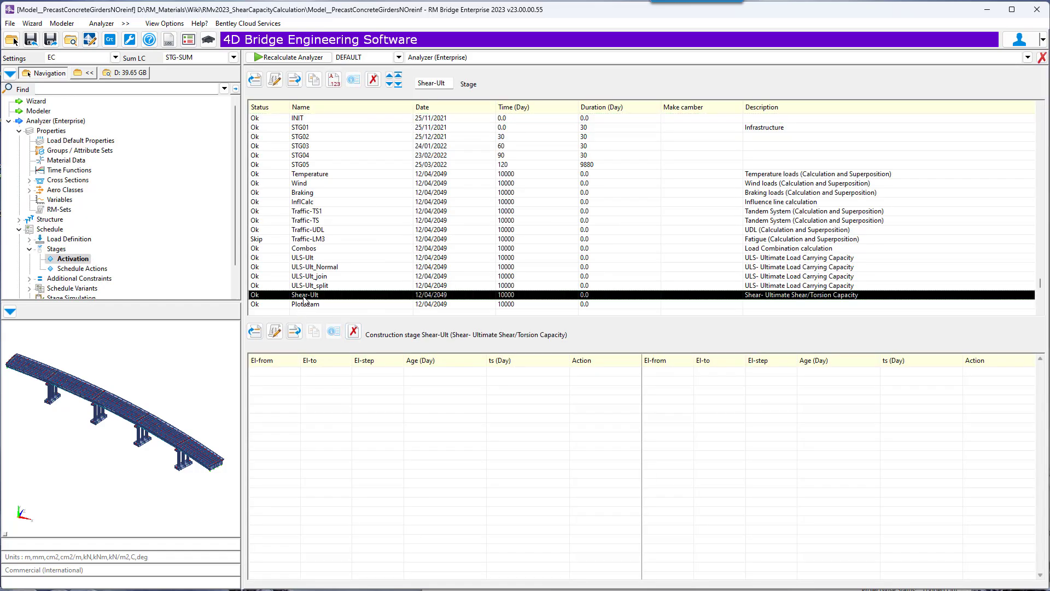
pyautogui.click(79, 268)
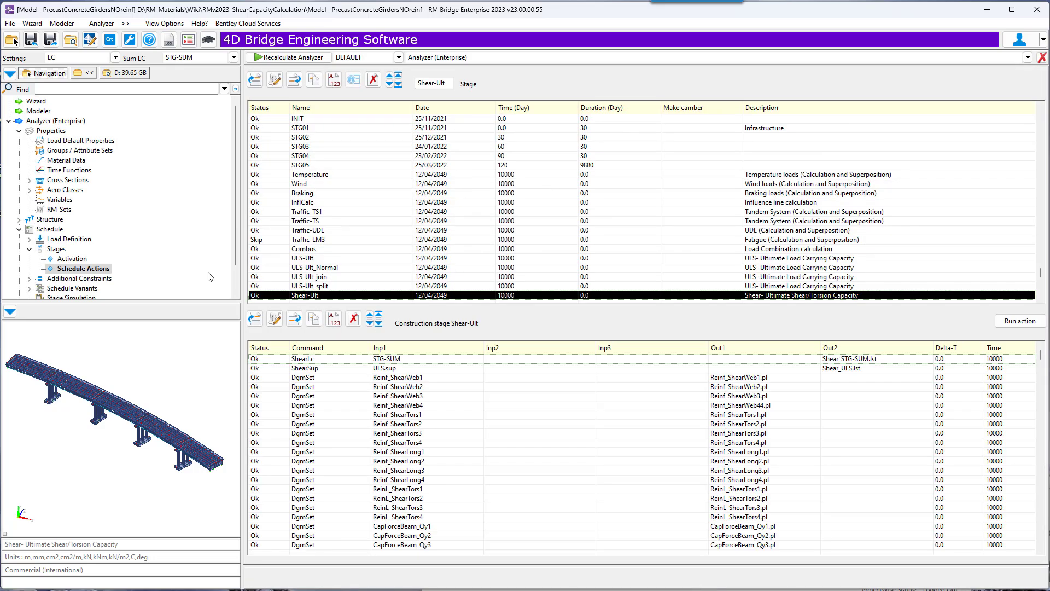
pyautogui.click(326, 369)
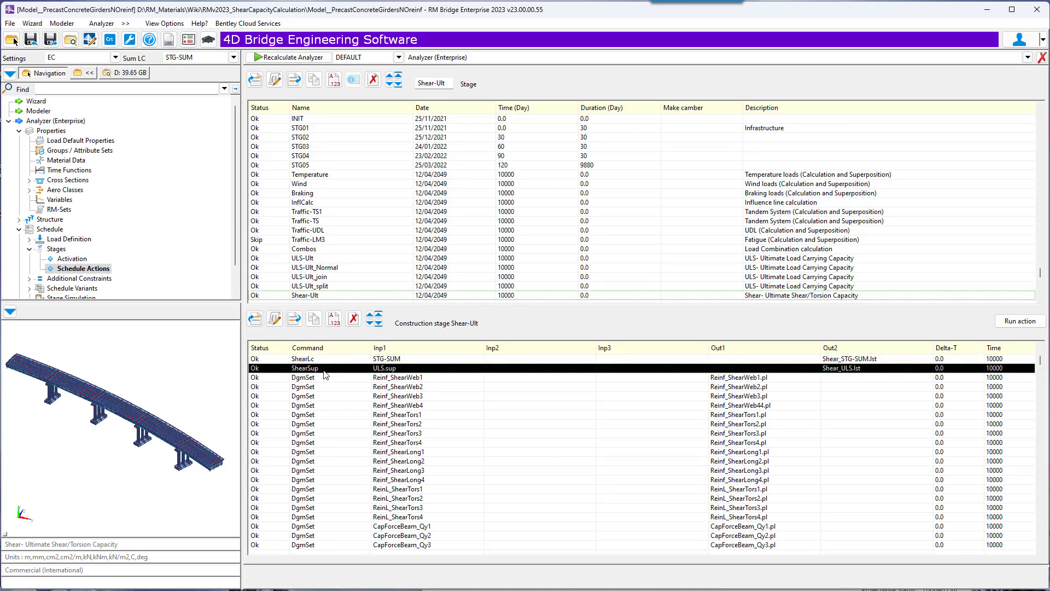
pyautogui.click(275, 320)
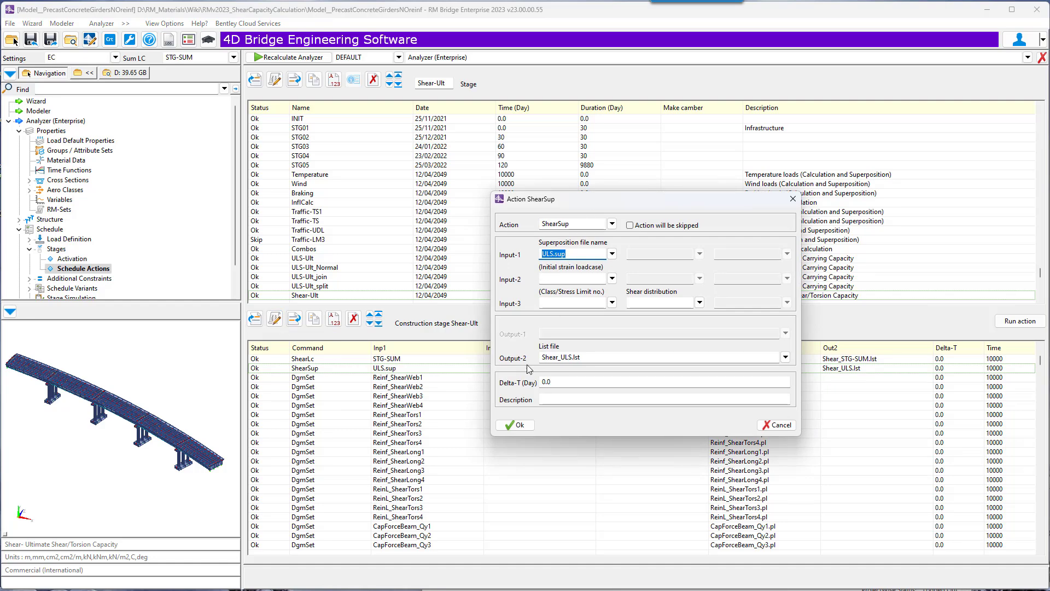
pyautogui.click(514, 425)
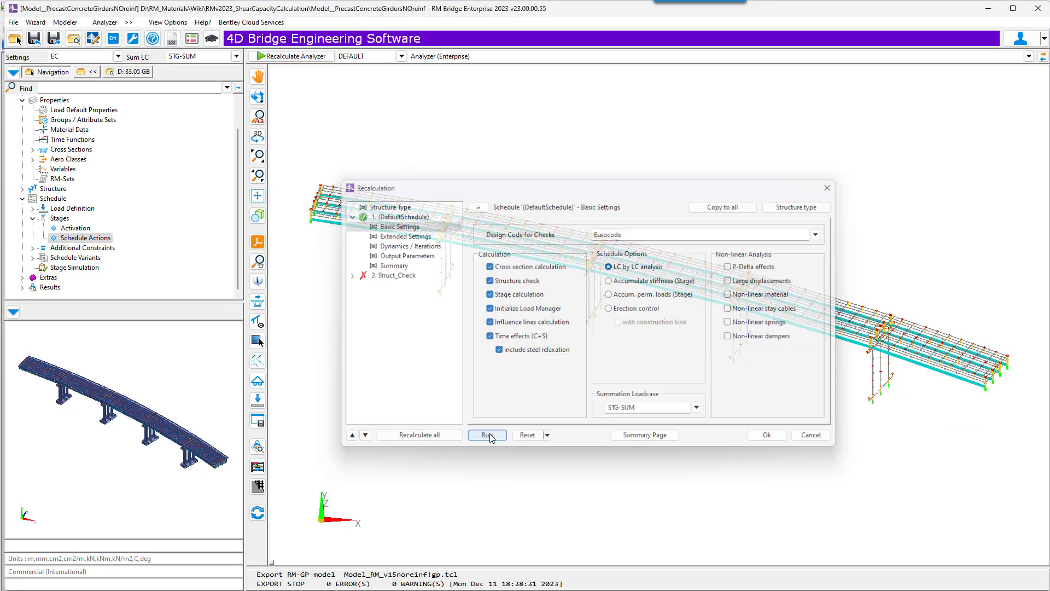
# Run the recalculation of the default schedule with Eurocode design checks and STG-SUM as summation loadcase
pyautogui.click(483, 499)
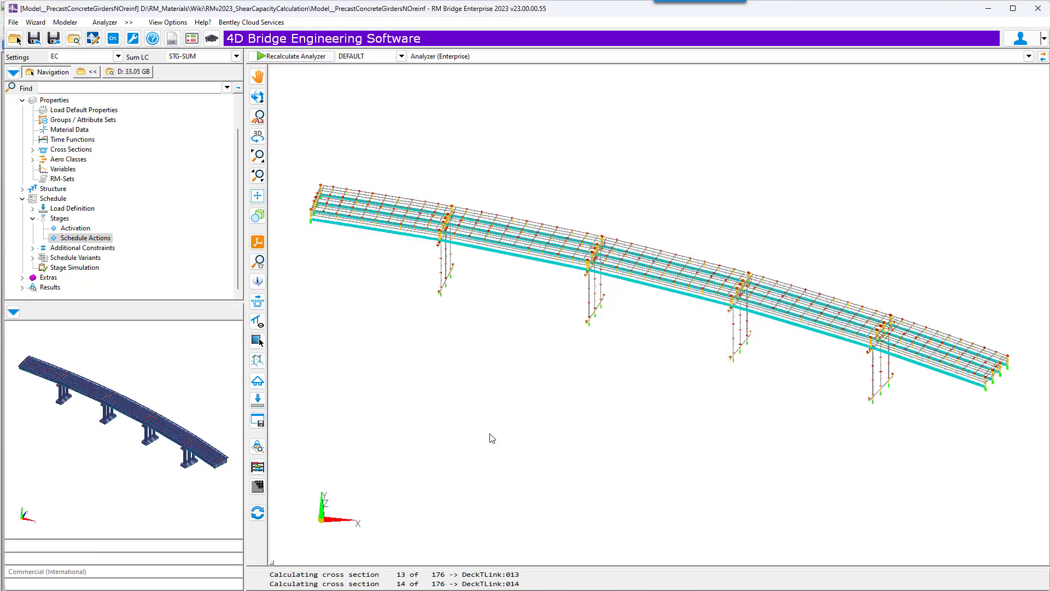
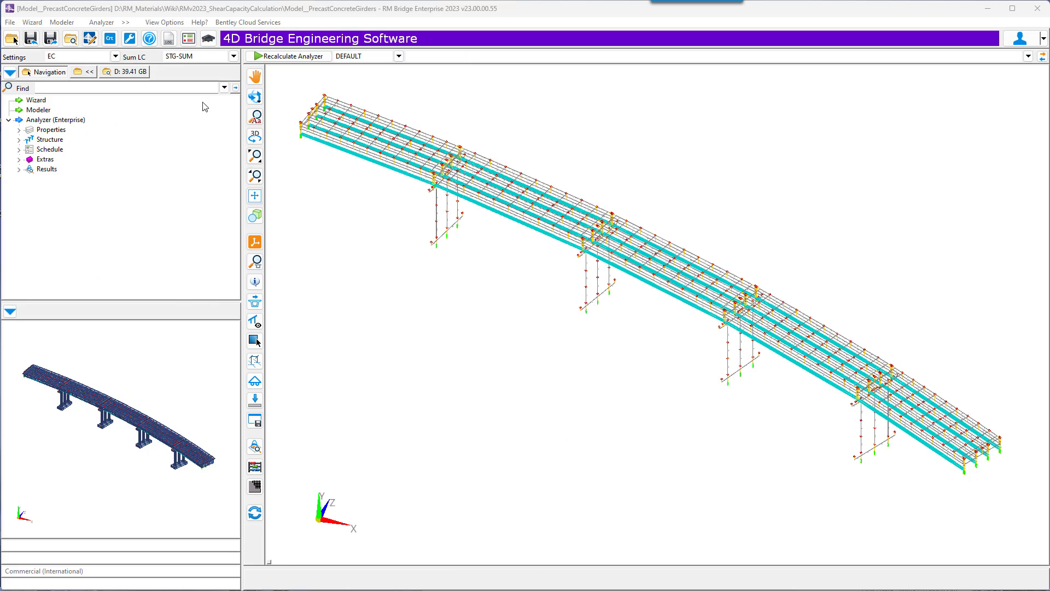
# Open the structure's element checks and show the reinforcement attribute sets assigned to beam element 304
pyautogui.doubleClick(48, 140)
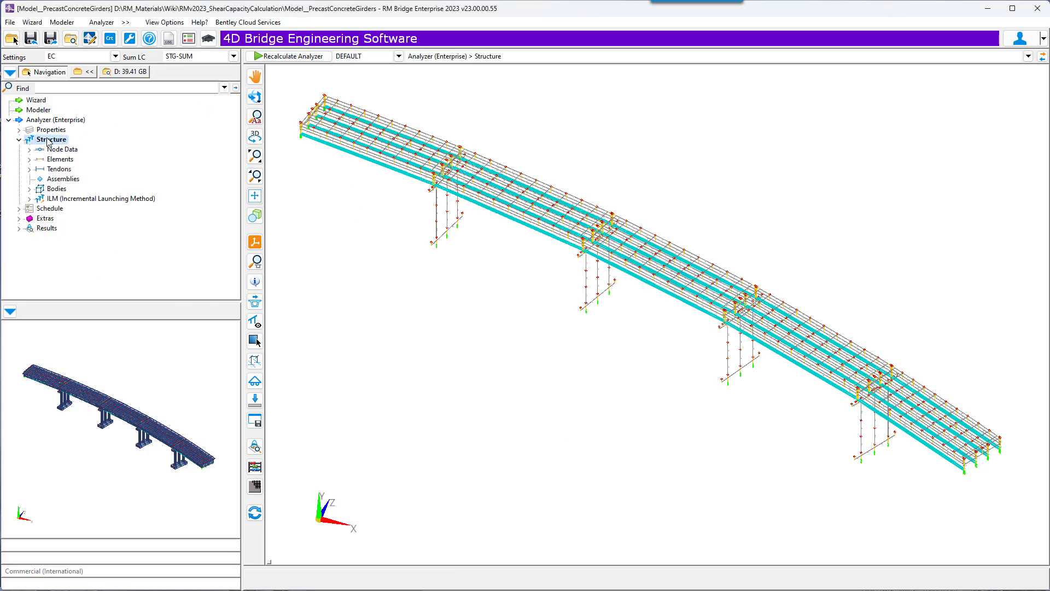
pyautogui.doubleClick(55, 160)
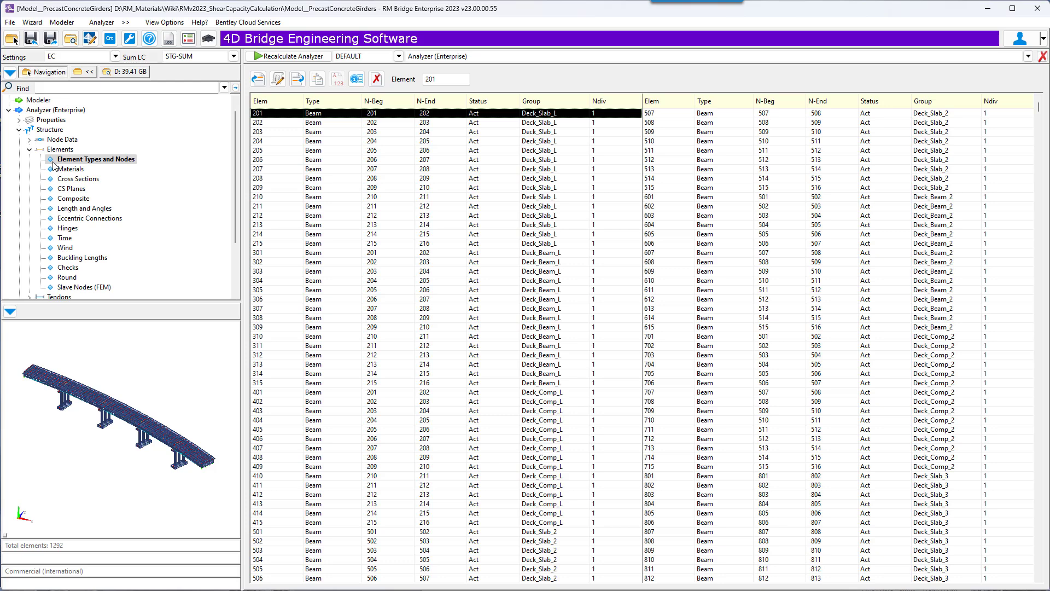
pyautogui.click(68, 267)
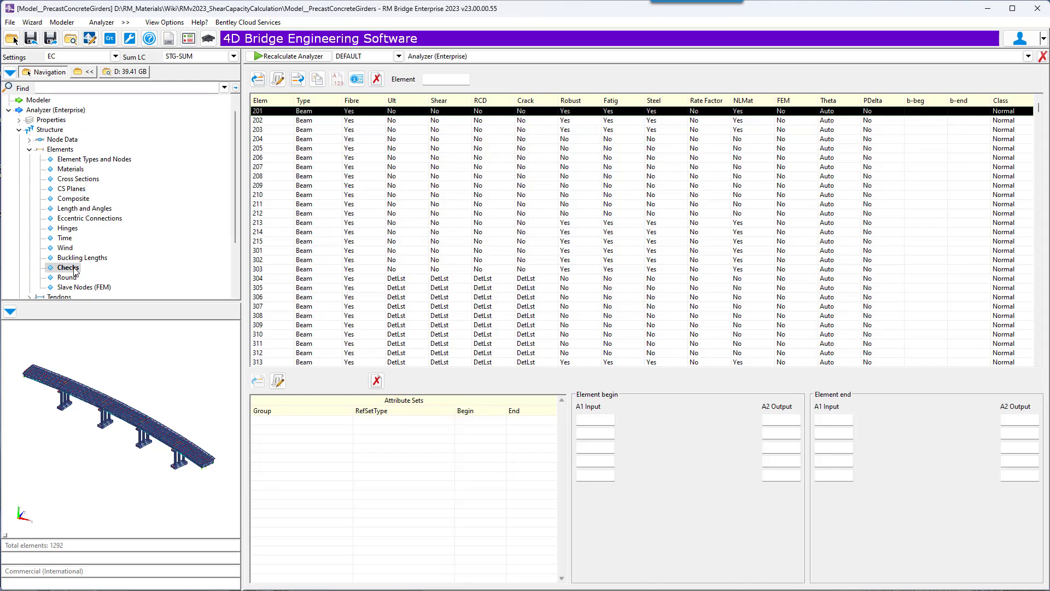
pyautogui.click(348, 283)
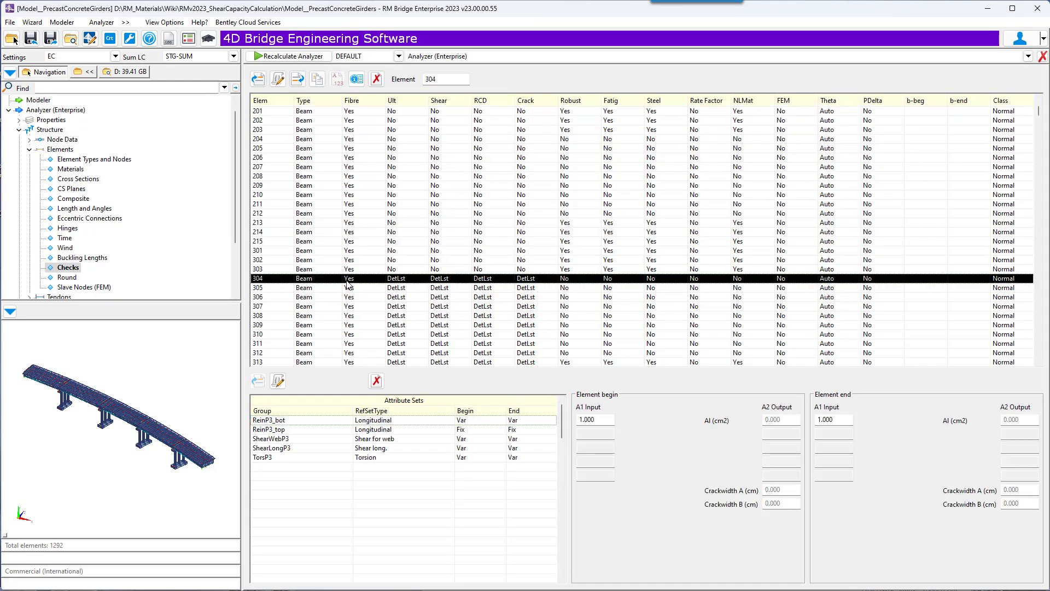
# Inspect the begin and end reinforcement settings of the ShearWebP3 and TorsP3 attribute sets on element 304
pyautogui.click(282, 442)
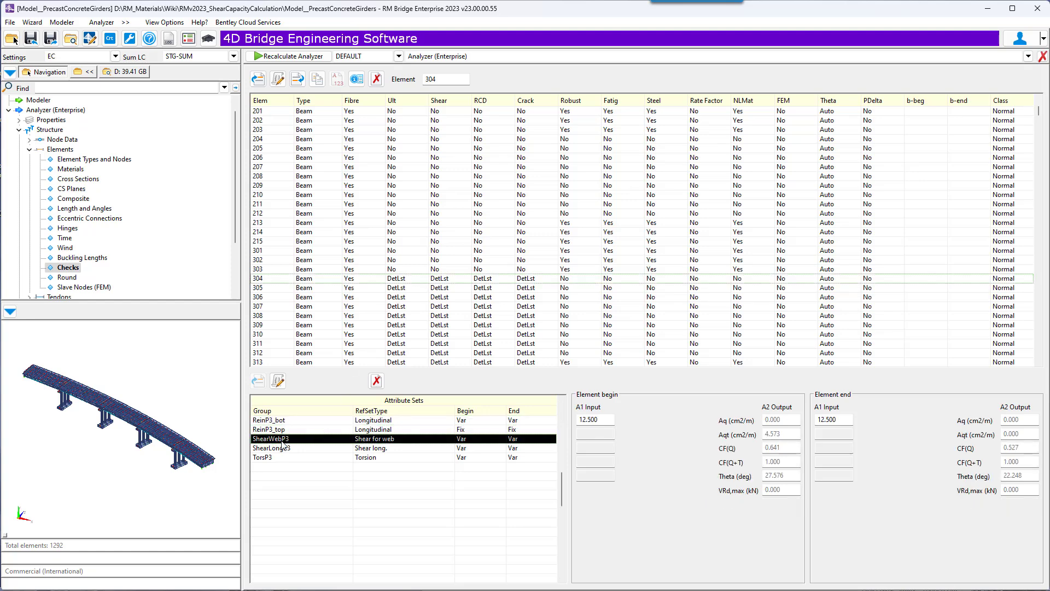
pyautogui.click(278, 381)
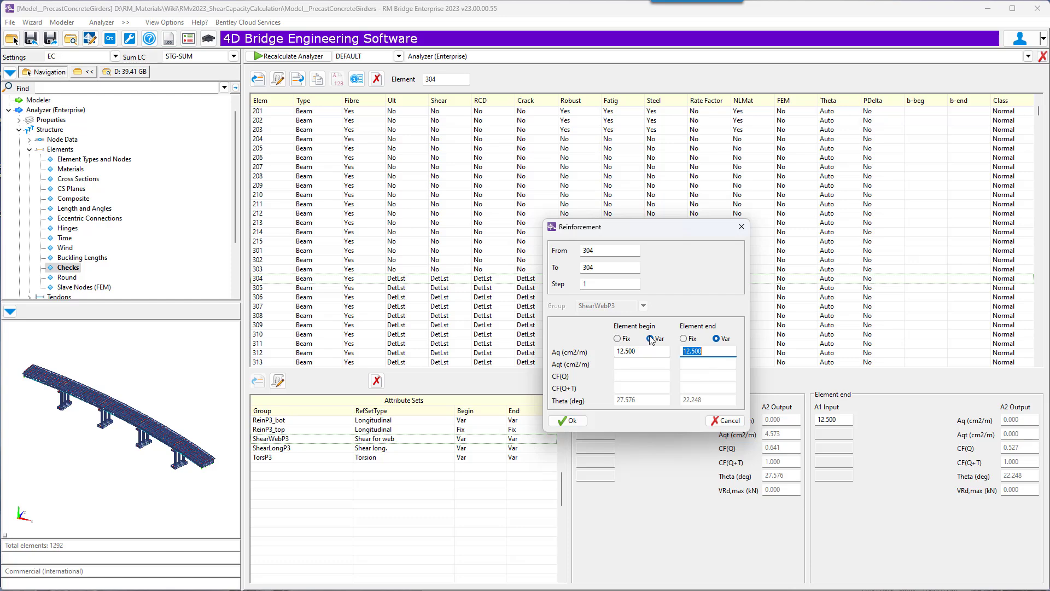
pyautogui.click(561, 420)
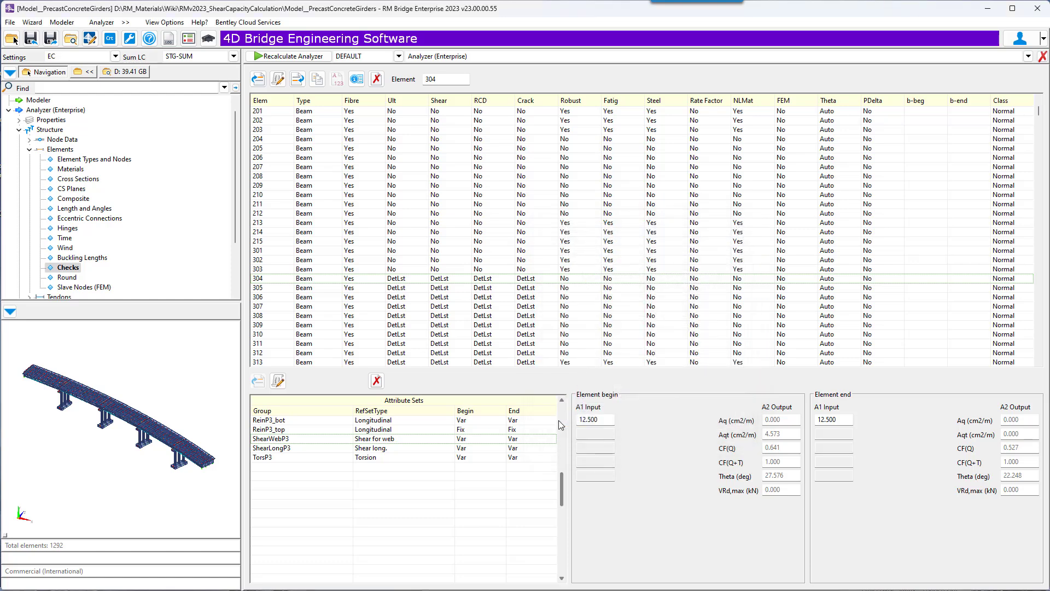
pyautogui.click(292, 458)
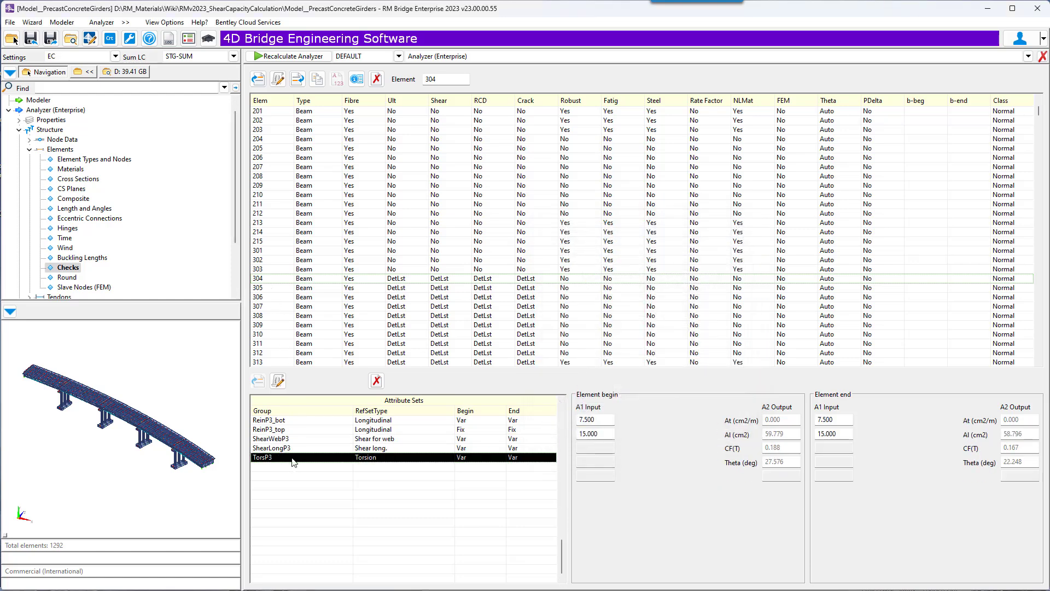
pyautogui.click(278, 382)
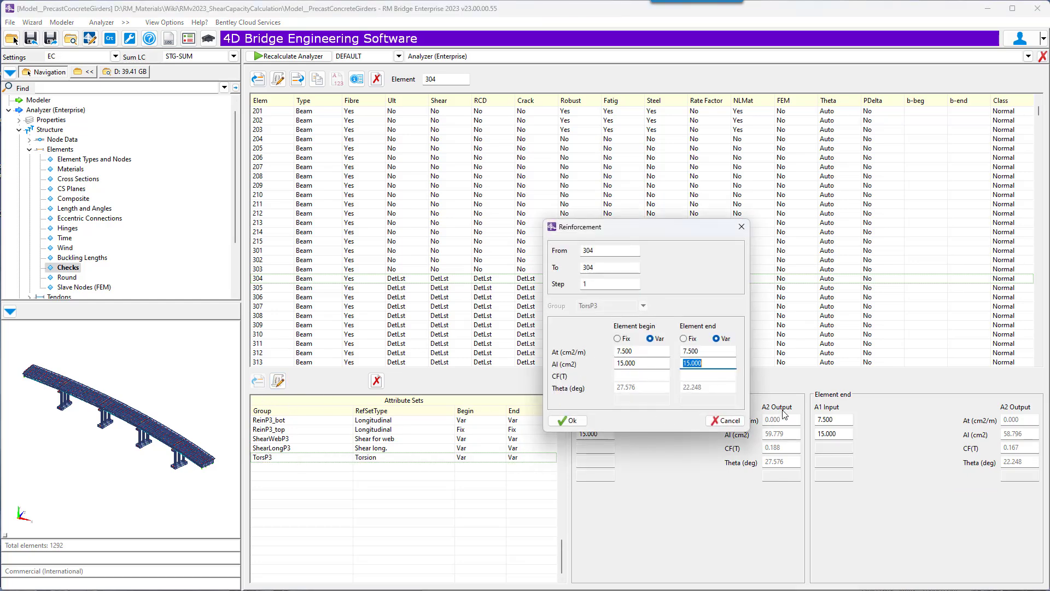
pyautogui.click(565, 422)
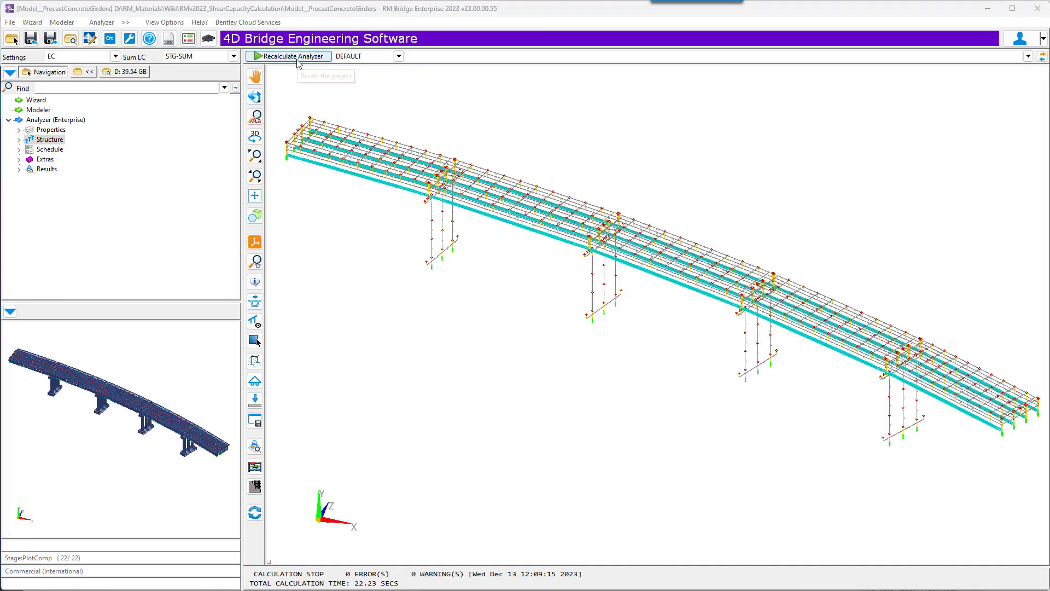
# Run the recalculation of the default schedule with Eurocode checks and STG-SUM as summation loadcase again
pyautogui.click(297, 59)
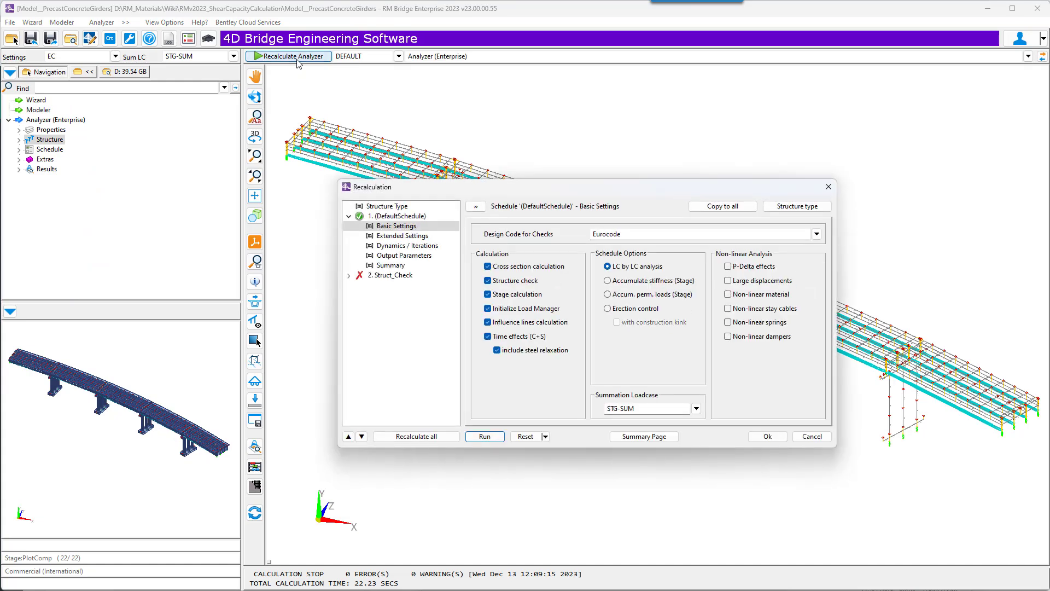
pyautogui.click(484, 437)
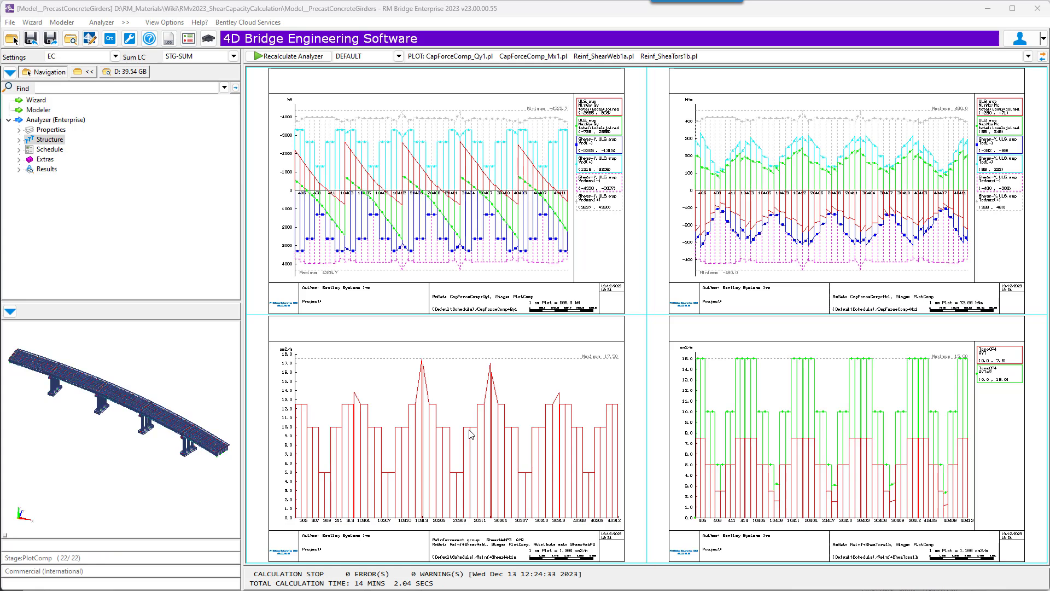
# Open the RM-set CapForceComp_Qy1 from the analyzer properties and examine its ULS.sup shear force envelope entries
pyautogui.click(19, 130)
pyautogui.click(59, 209)
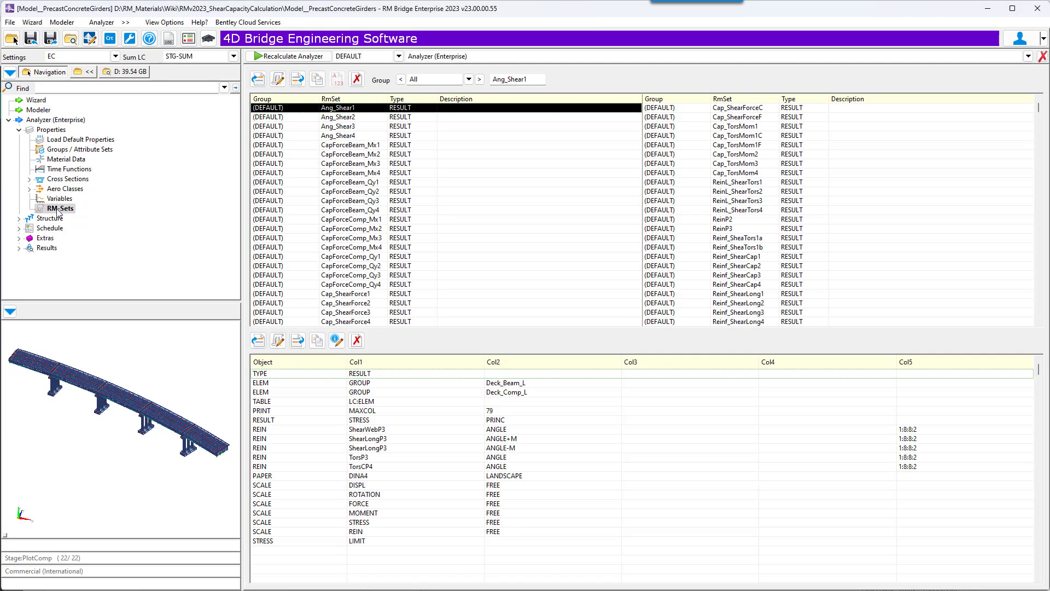
pyautogui.click(348, 261)
pyautogui.click(336, 341)
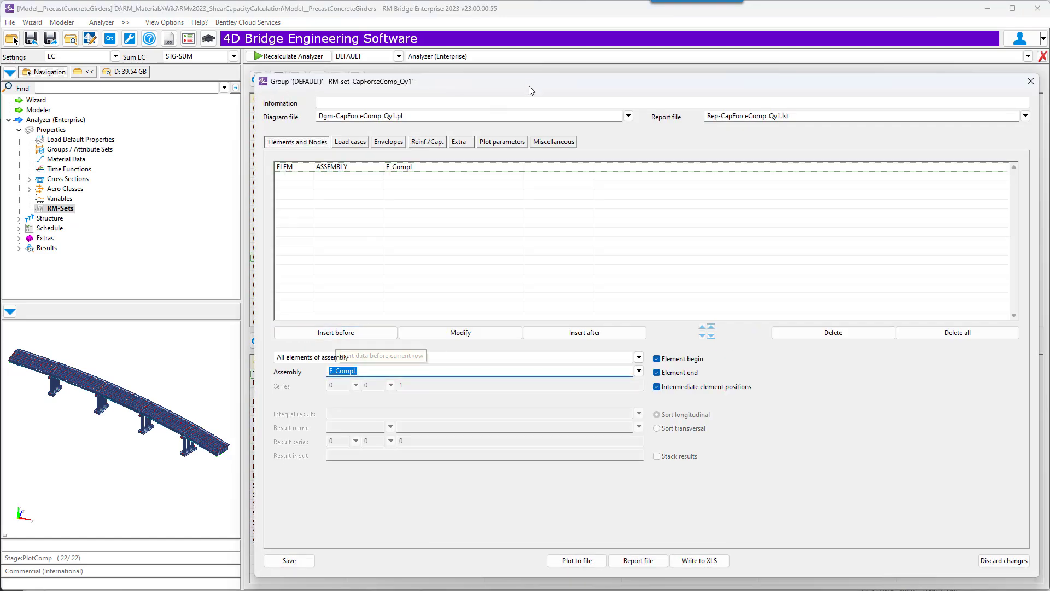
pyautogui.moveTo(529, 86); pyautogui.dragTo(367, 35)
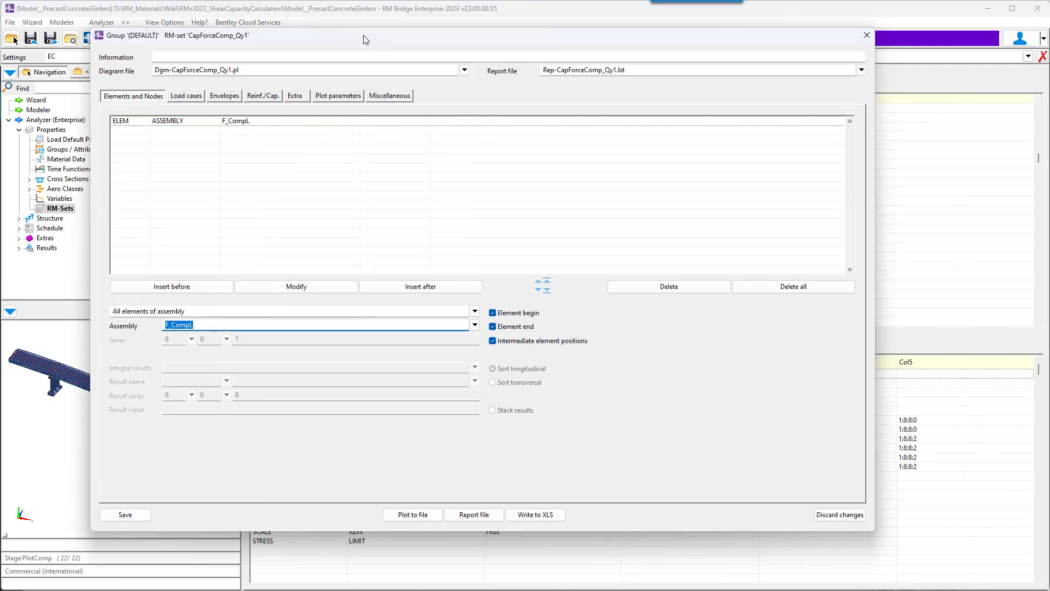
pyautogui.click(224, 96)
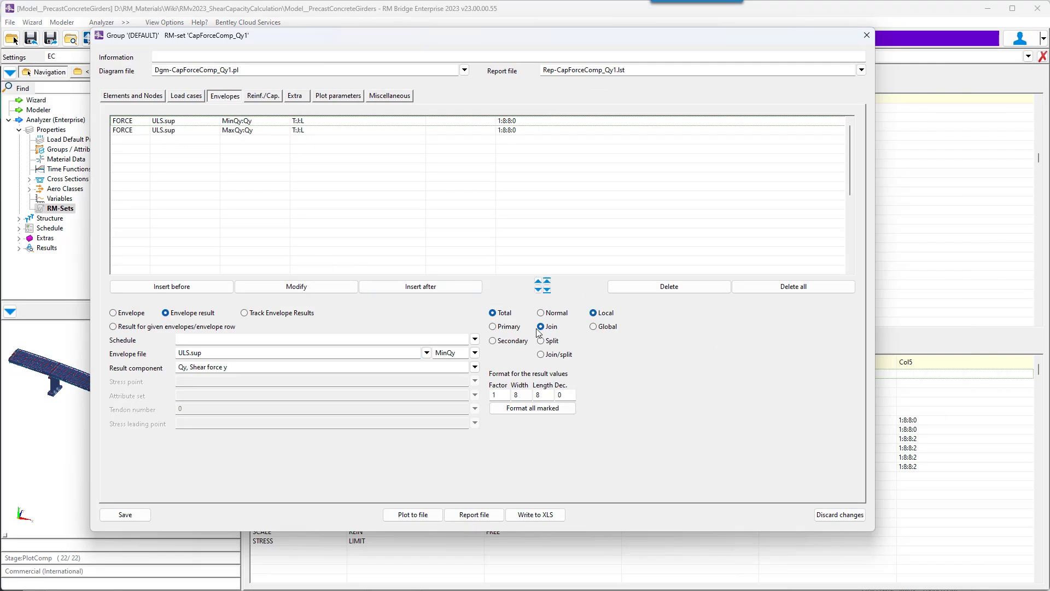
# Review the set's miscellaneous capacity results and choose Shear-Y, ULS.sup, Vrd(-) as the result type
pyautogui.click(390, 96)
pyautogui.click(156, 122)
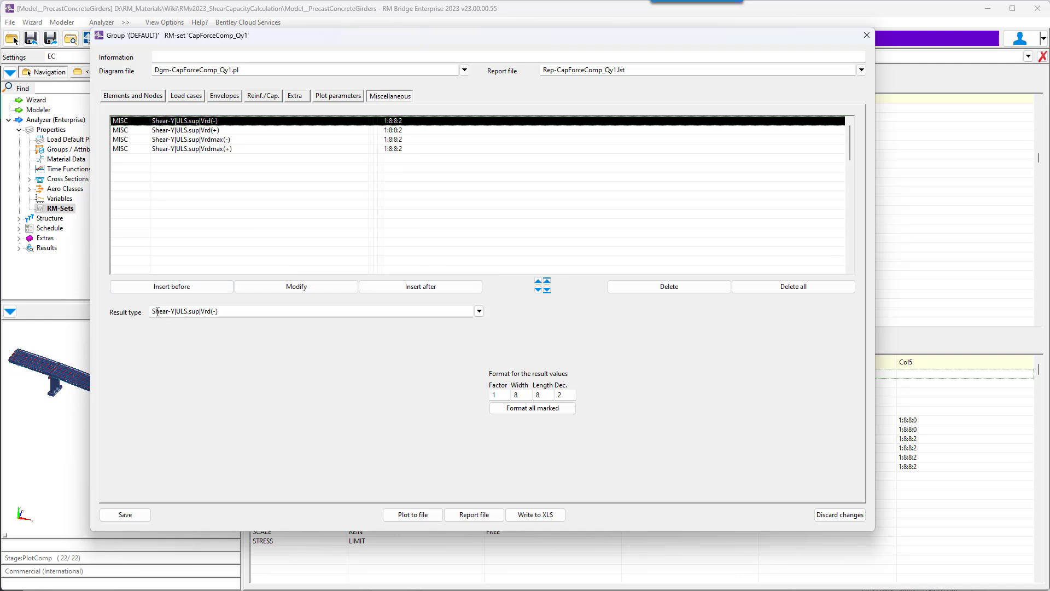
pyautogui.click(479, 311)
pyautogui.moveTo(512, 317)
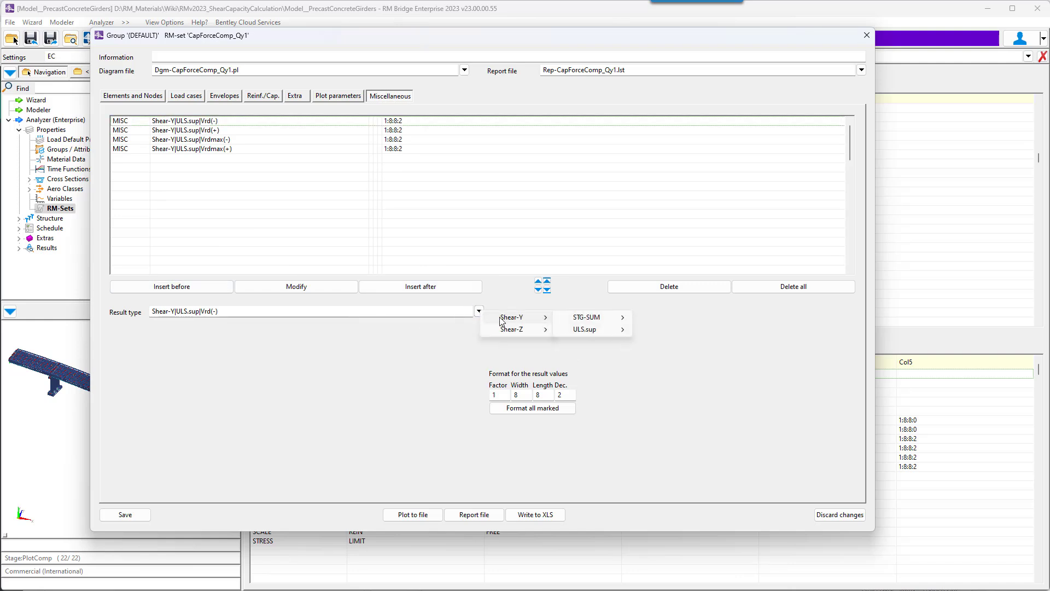
pyautogui.moveTo(593, 331)
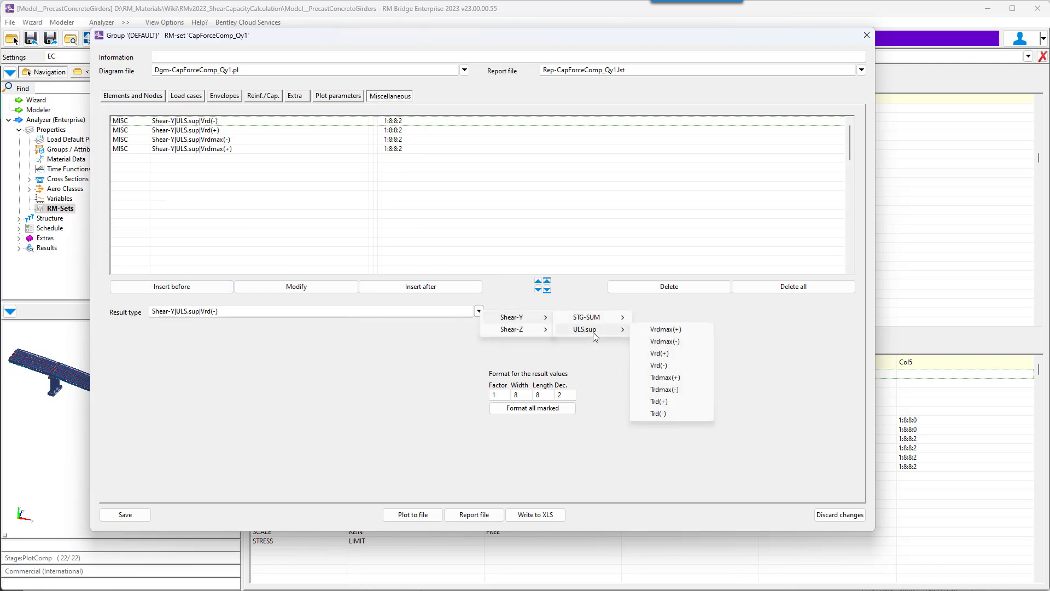
pyautogui.click(686, 366)
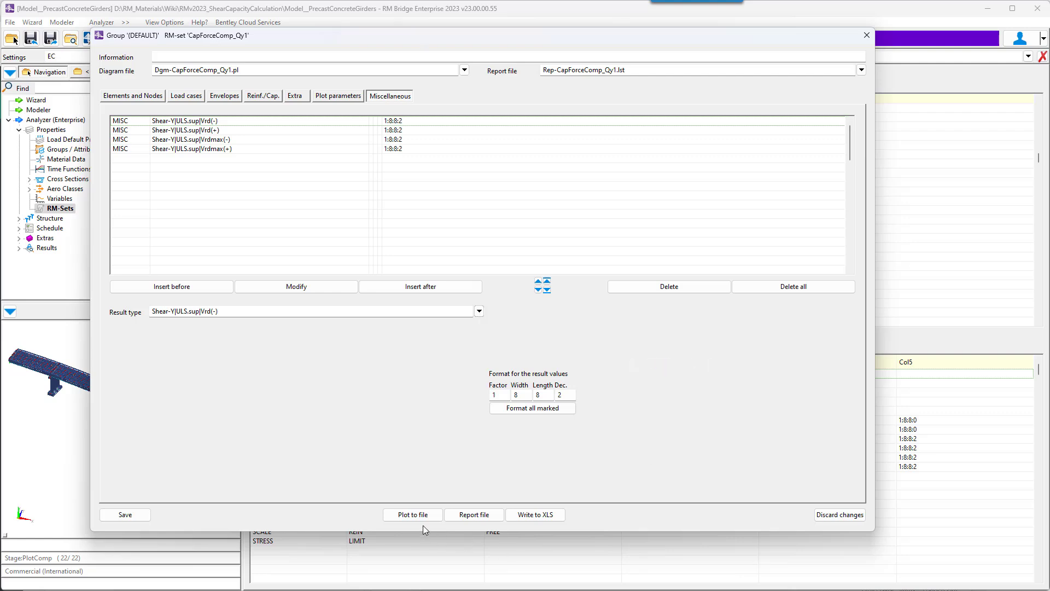
# Plot the CapForceComp_Qy1 diagram to file and generate its report file, checking the Shear-Y capacity tables before closing it
pyautogui.click(405, 515)
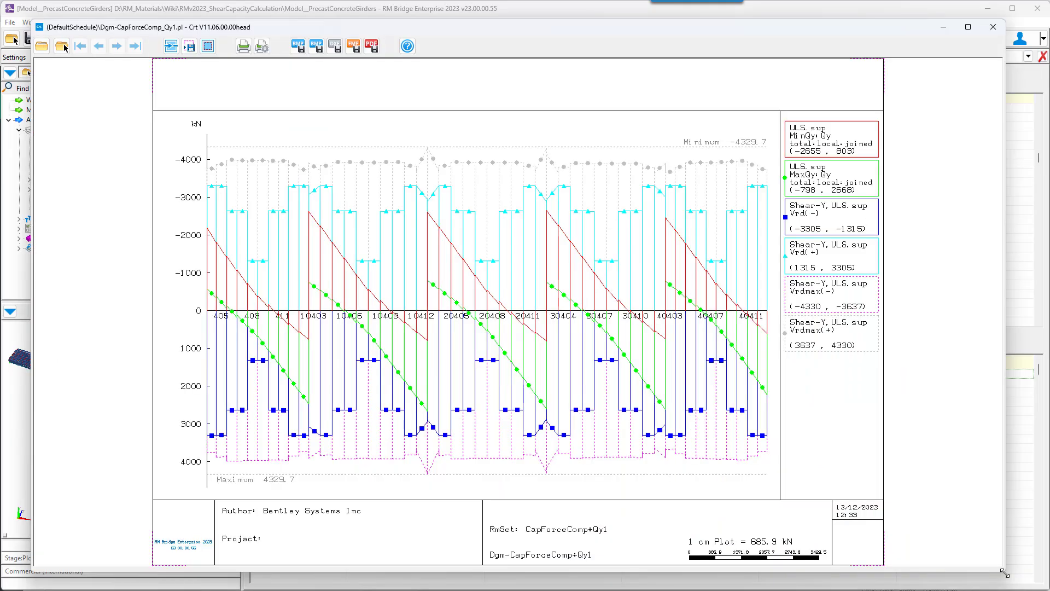
pyautogui.click(993, 27)
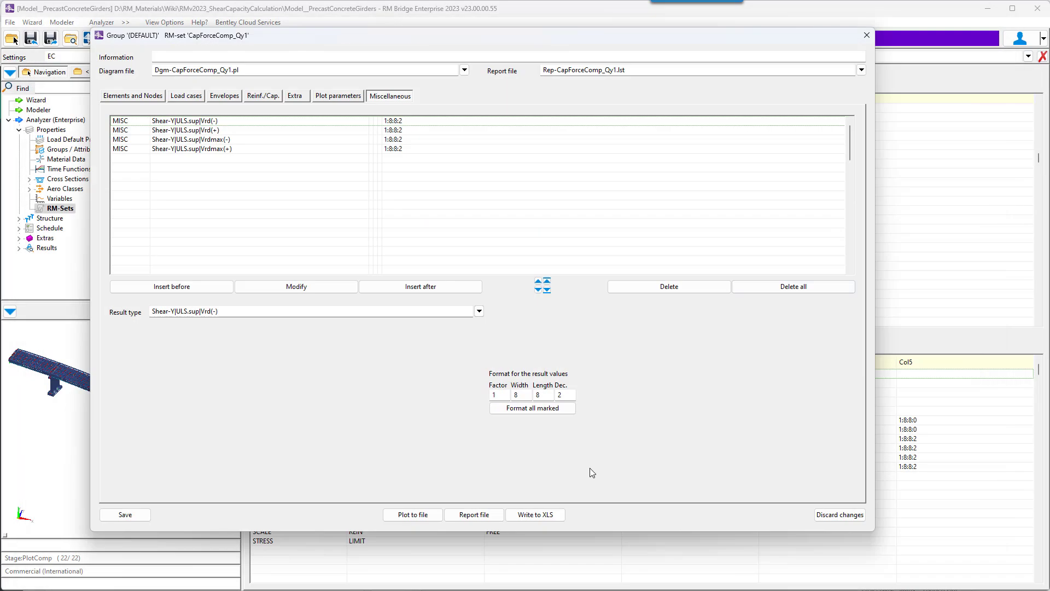
pyautogui.click(473, 514)
pyautogui.scroll(-12, 557, 270)
pyautogui.scroll(-20, 558, 271)
pyautogui.scroll(-20, 558, 271)
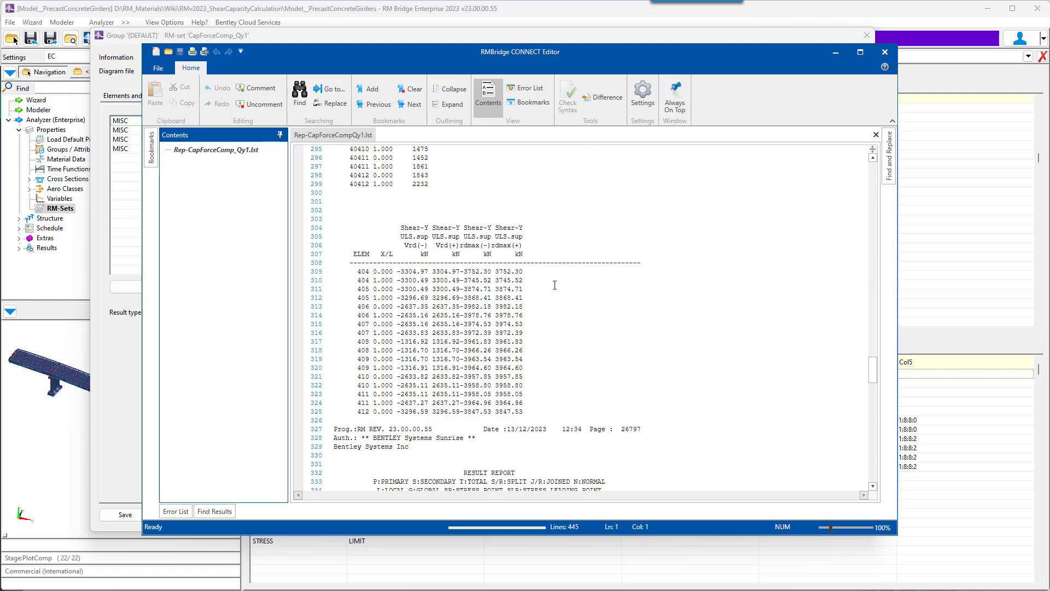
pyautogui.scroll(-20, 544, 277)
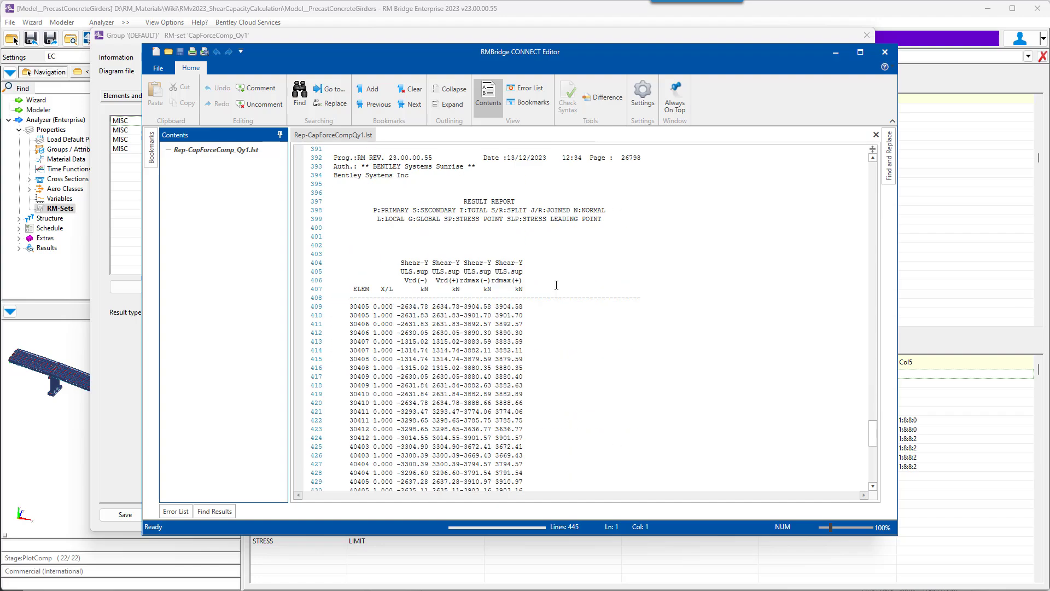
pyautogui.scroll(-1, 556, 285)
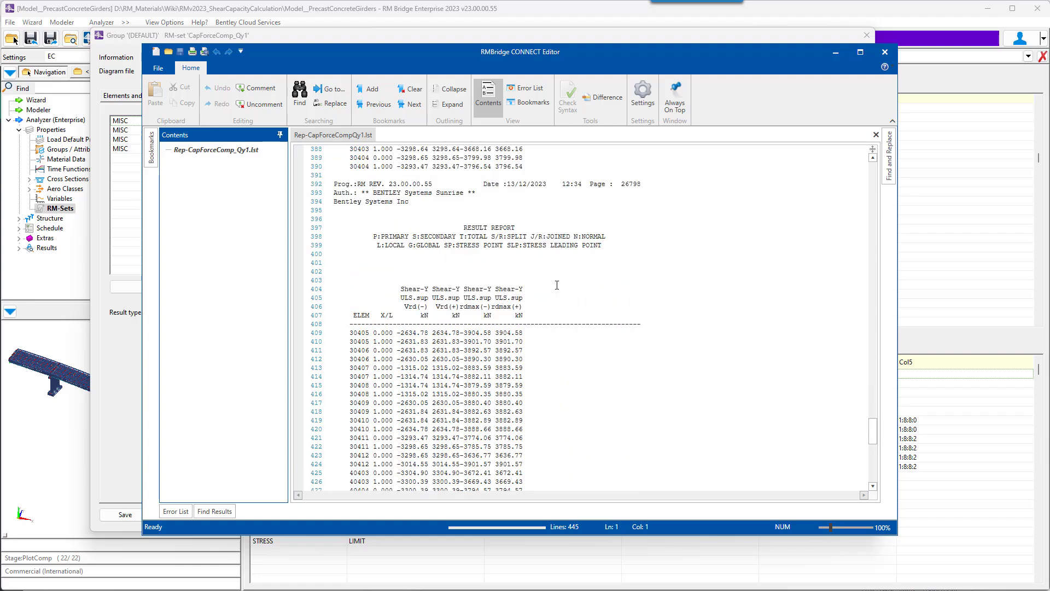
pyautogui.click(885, 52)
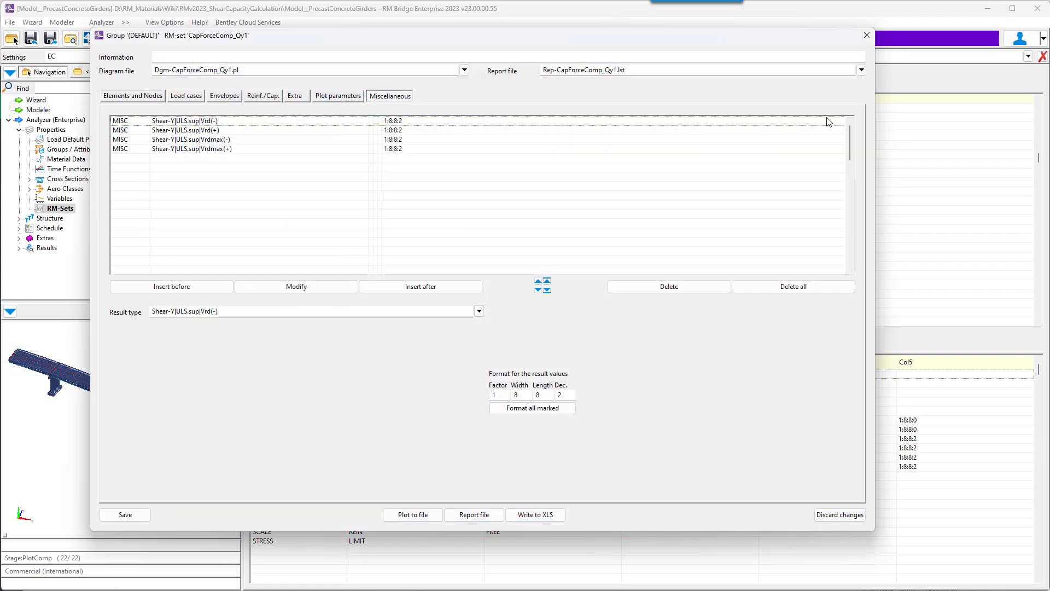
# Export the CapForceComp_Qy1 results to an Excel spreadsheet, look through its rows, and close the spreadsheet and RM-set views
pyautogui.click(530, 515)
pyautogui.click(767, 420)
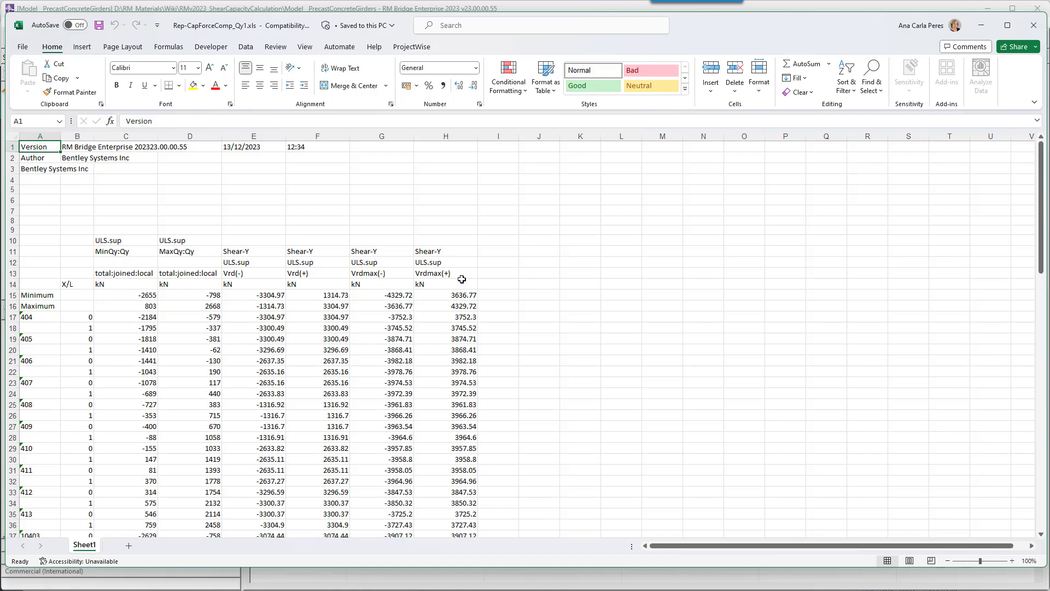
pyautogui.scroll(-15, 550, 307)
pyautogui.scroll(-10, 549, 307)
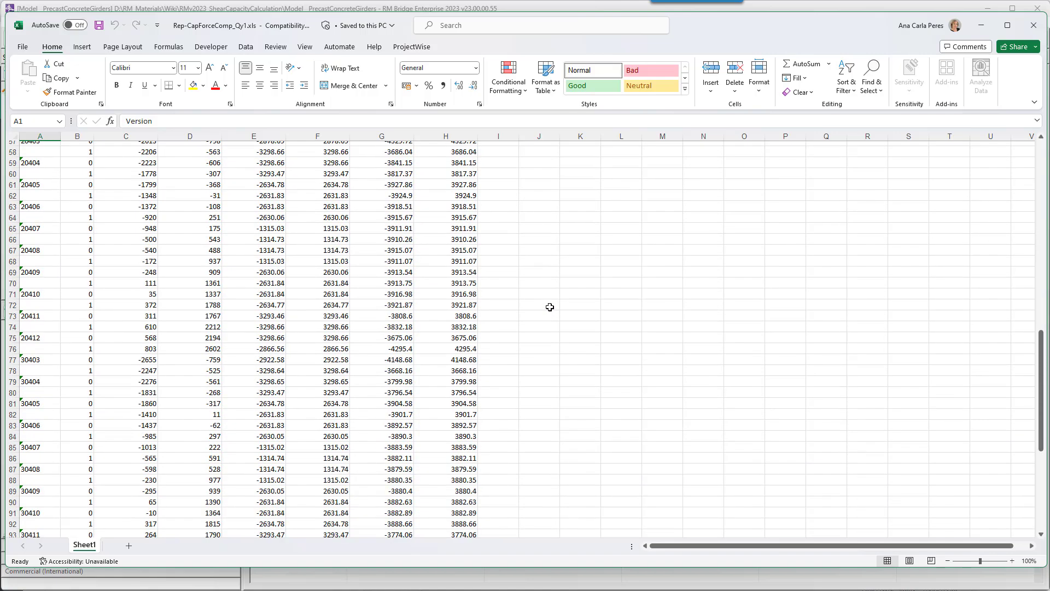
pyautogui.scroll(20, 550, 307)
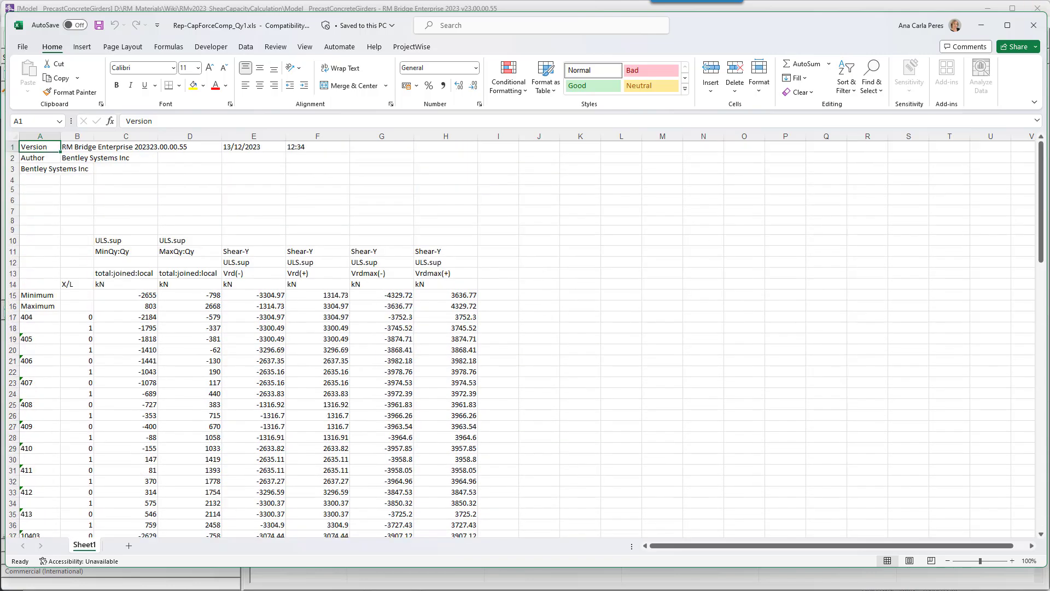
pyautogui.click(1033, 28)
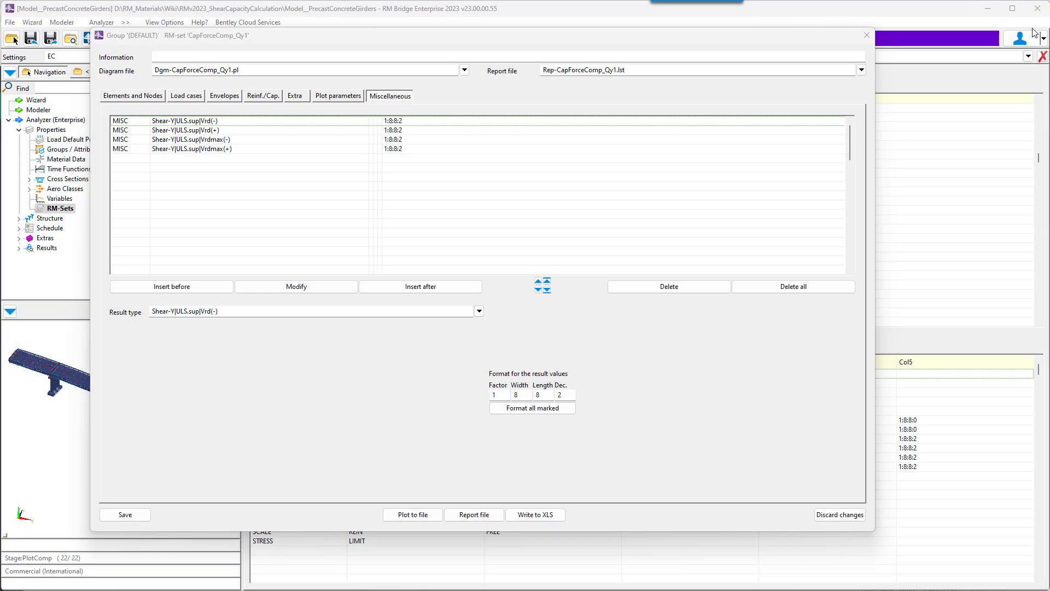
pyautogui.click(869, 37)
pyautogui.click(1042, 56)
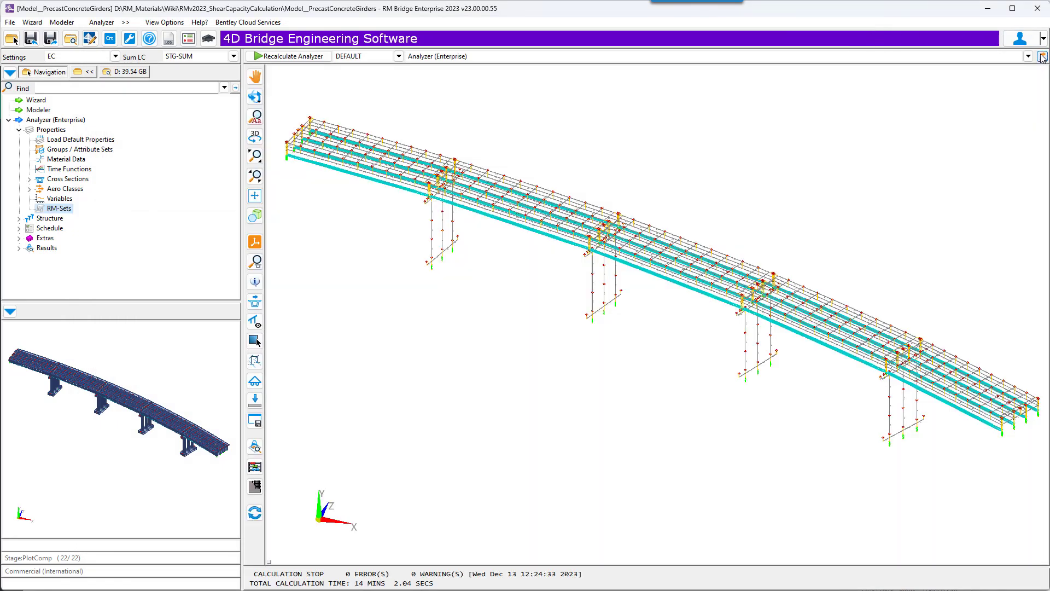